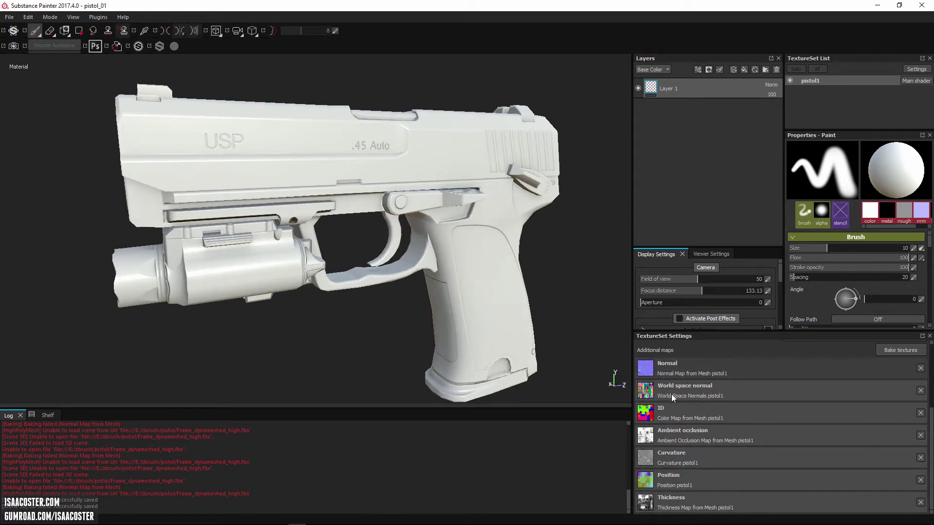
# Step: Pan the pistol in the viewport and show the asset Shelf in place of the Log panel
pyautogui.moveTo(586, 339)
pyautogui.mouseDown(button='middle')
pyautogui.moveTo(569, 277)
pyautogui.moveTo(546, 308)
pyautogui.moveTo(544, 292)
pyautogui.mouseUp(button='middle')
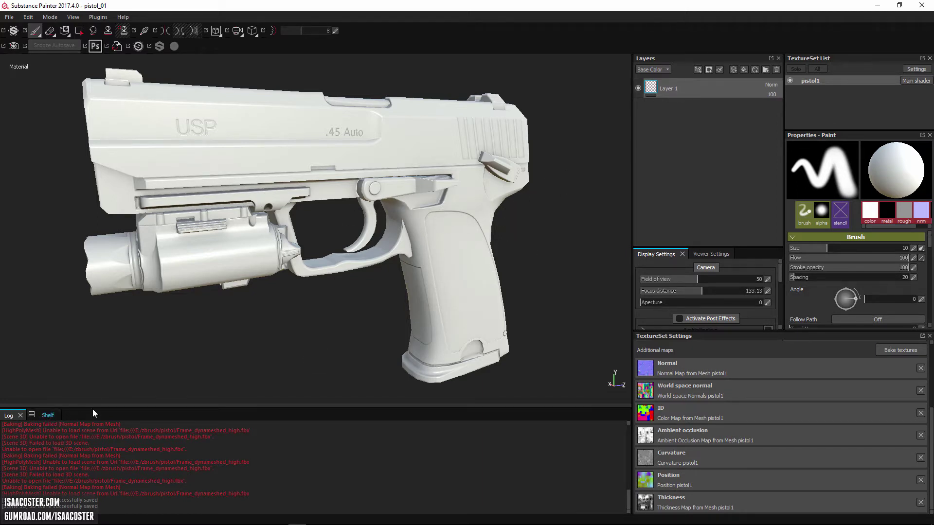
pyautogui.click(48, 415)
# Step: Switch the viewer to 3D/2D to show the UV layout beside the framed pistol
pyautogui.click(224, 31)
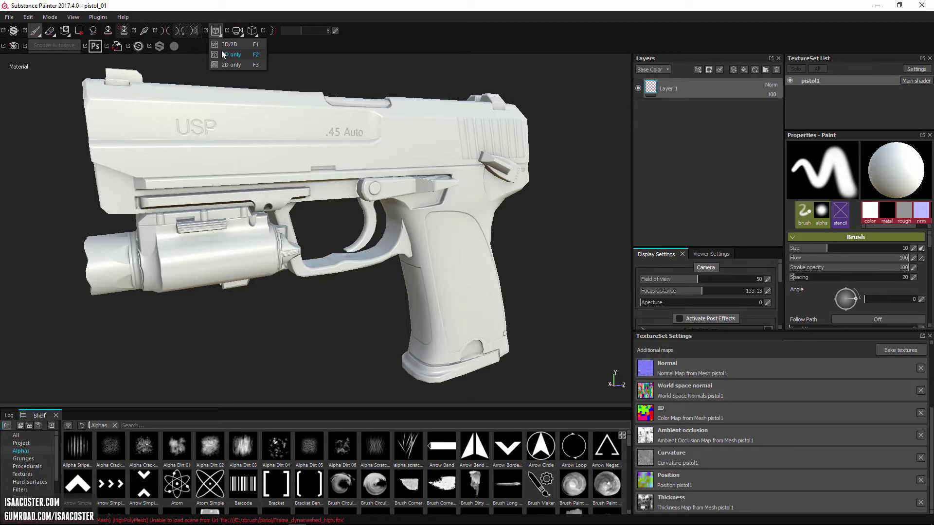
pyautogui.click(234, 45)
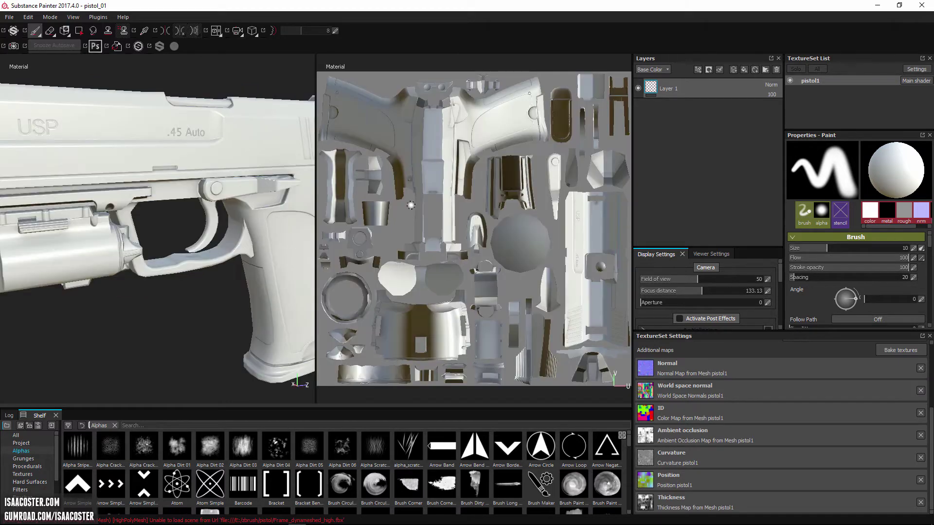
pyautogui.press('f')
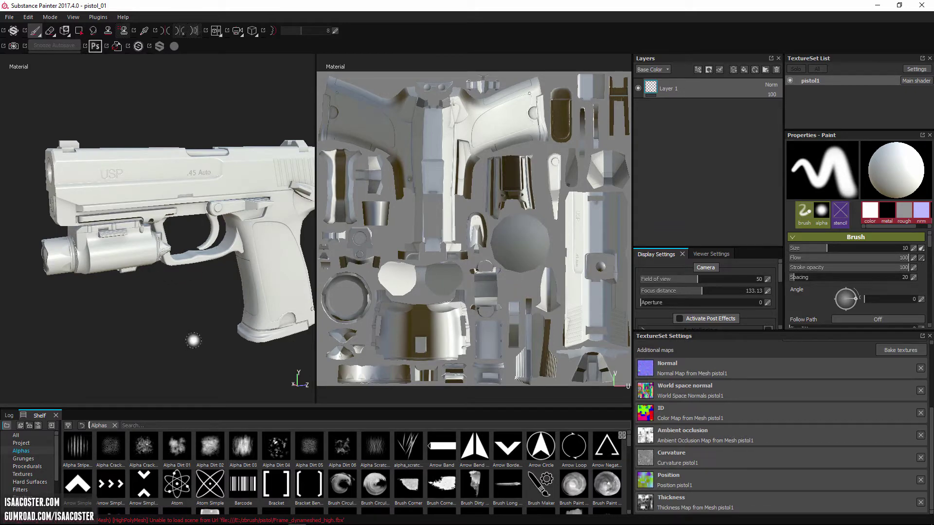
# Step: Rotate the environment lighting, orbit toward the muzzle, and return to the 3D-only view
pyautogui.moveTo(187, 327)
pyautogui.keyDown('shift'); pyautogui.mouseDown(button='right')
pyautogui.moveTo(163, 334)
pyautogui.moveTo(199, 321)
pyautogui.moveTo(148, 323)
pyautogui.moveTo(169, 327)
pyautogui.moveTo(216, 308)
pyautogui.mouseUp(button='right'); pyautogui.keyUp('shift')
pyautogui.moveTo(123, 317)
pyautogui.keyDown('shift'); pyautogui.mouseDown(button='right')
pyautogui.moveTo(111, 327)
pyautogui.moveTo(122, 326)
pyautogui.mouseUp(button='right'); pyautogui.keyUp('shift')
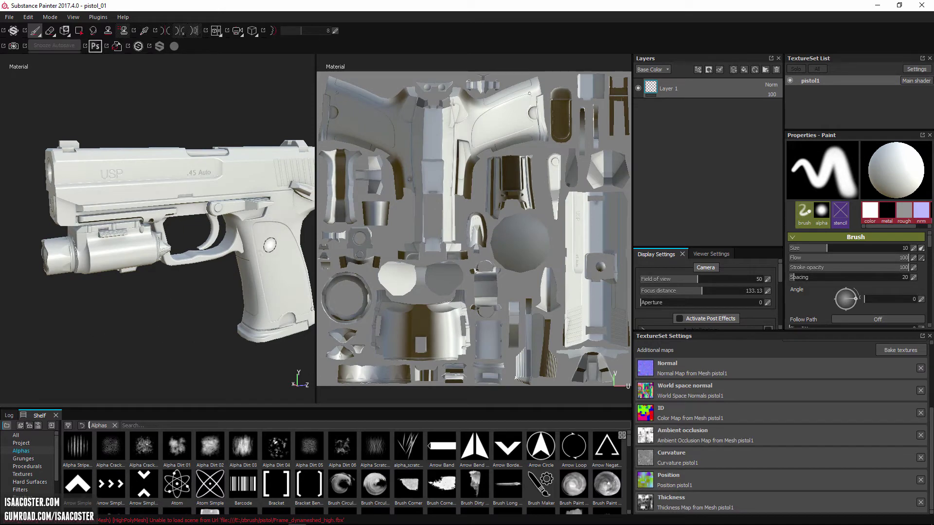
pyautogui.scroll(2, 276, 242)
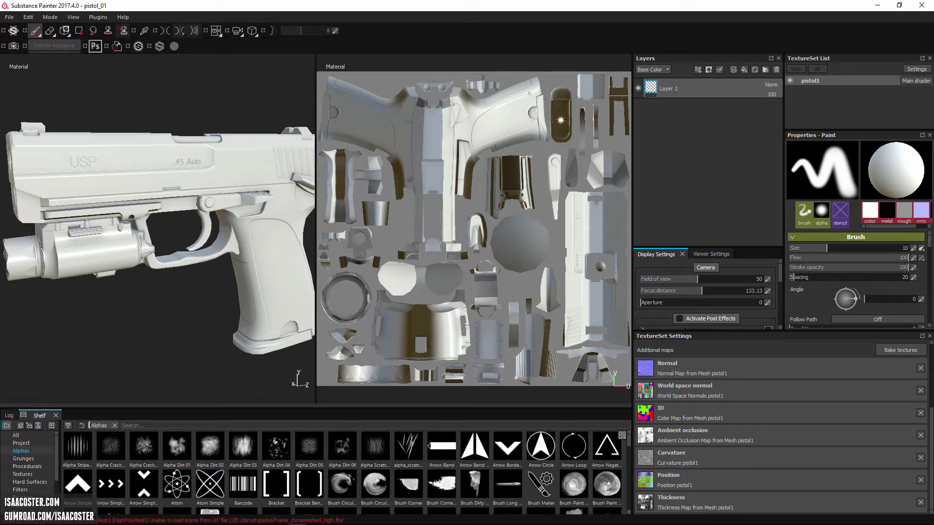
pyautogui.keyDown('alt'); pyautogui.moveTo(177, 327); pyautogui.dragTo(203, 303); pyautogui.keyUp('alt')
pyautogui.click(216, 31)
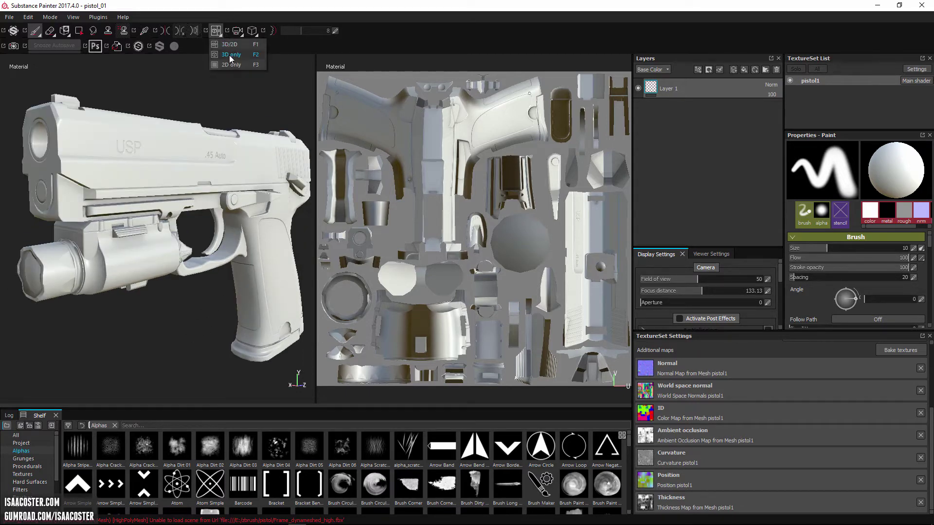
pyautogui.click(230, 55)
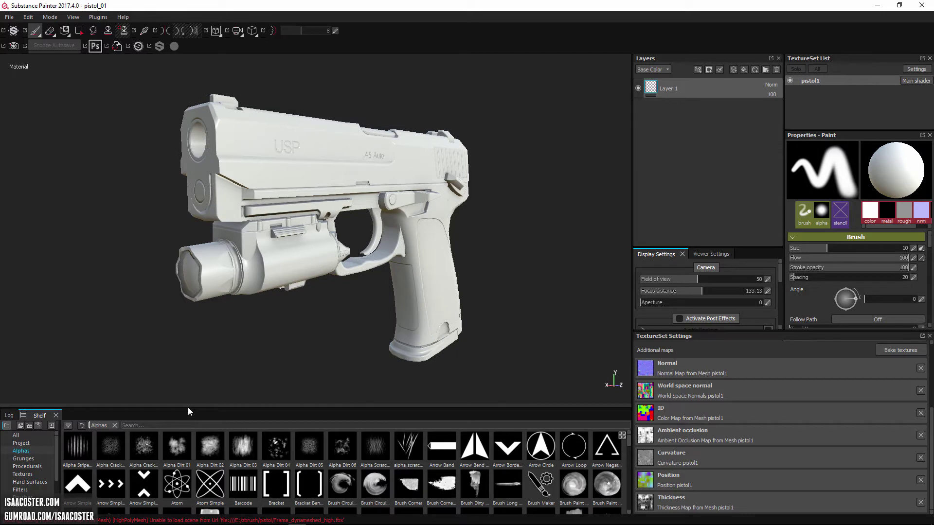
# Step: Make the shelf taller and browse Grunges, Procedurals, Textures, Brushes, then Particles
pyautogui.moveTo(187, 408); pyautogui.dragTo(200, 344)
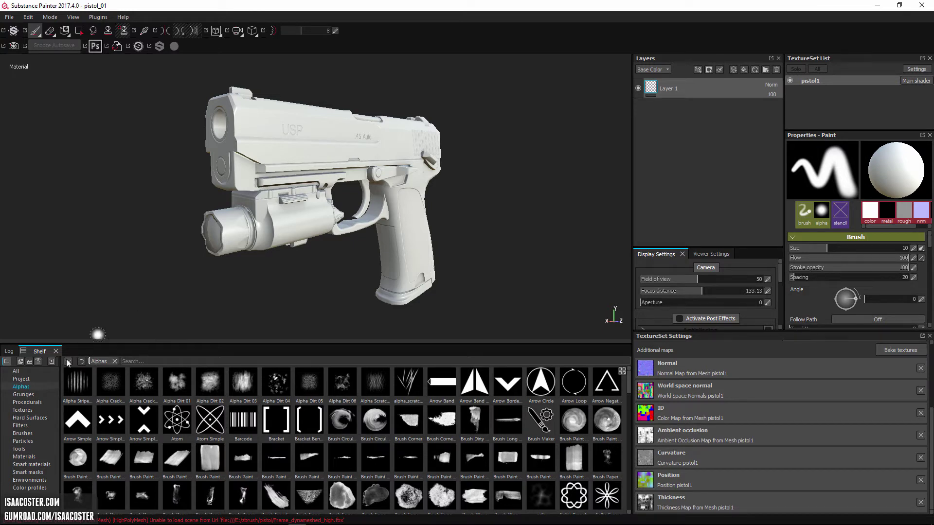
pyautogui.click(26, 394)
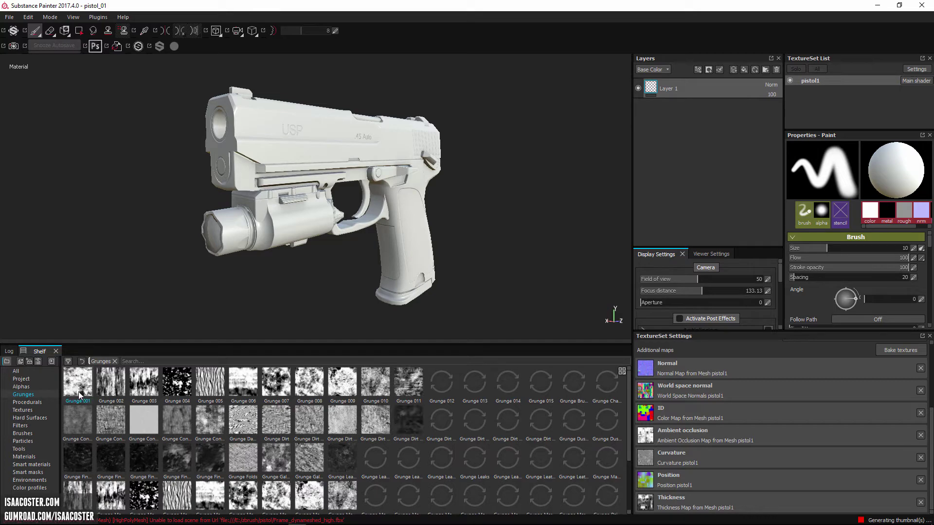
pyautogui.click(32, 403)
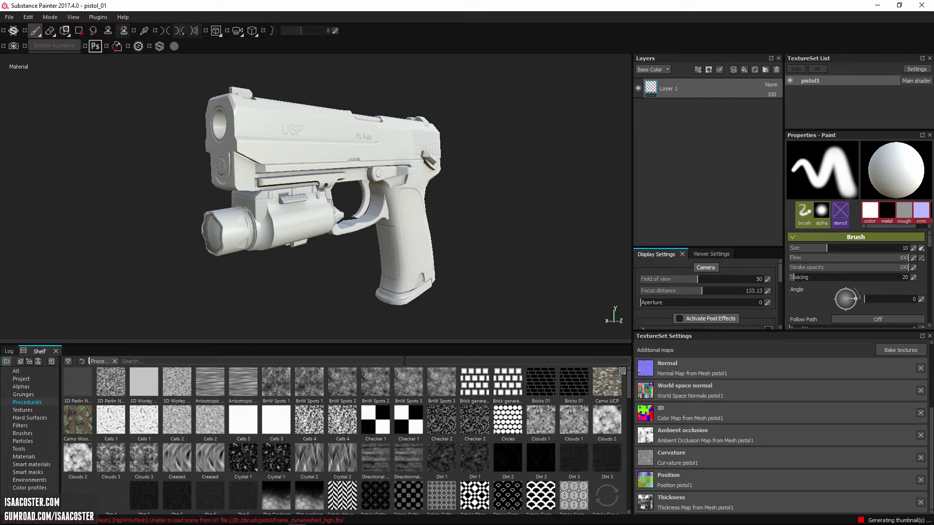
pyautogui.click(31, 411)
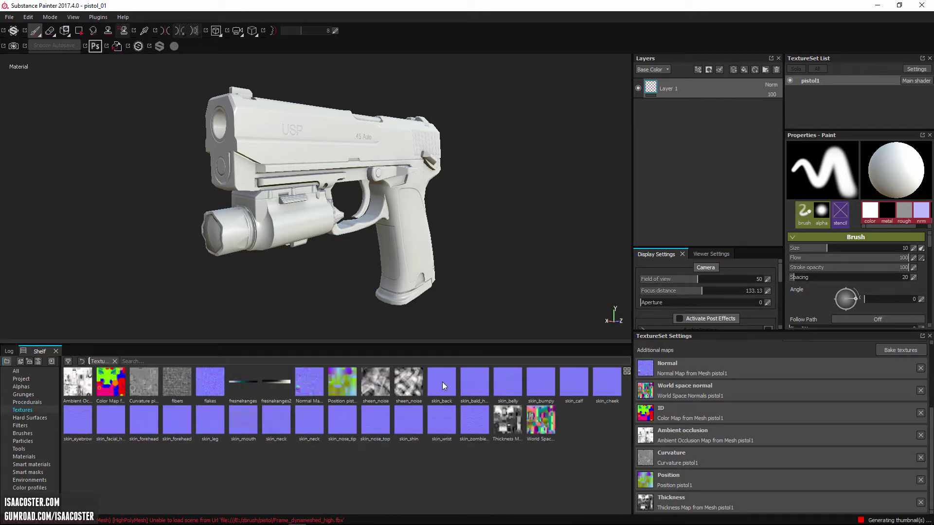
pyautogui.click(23, 433)
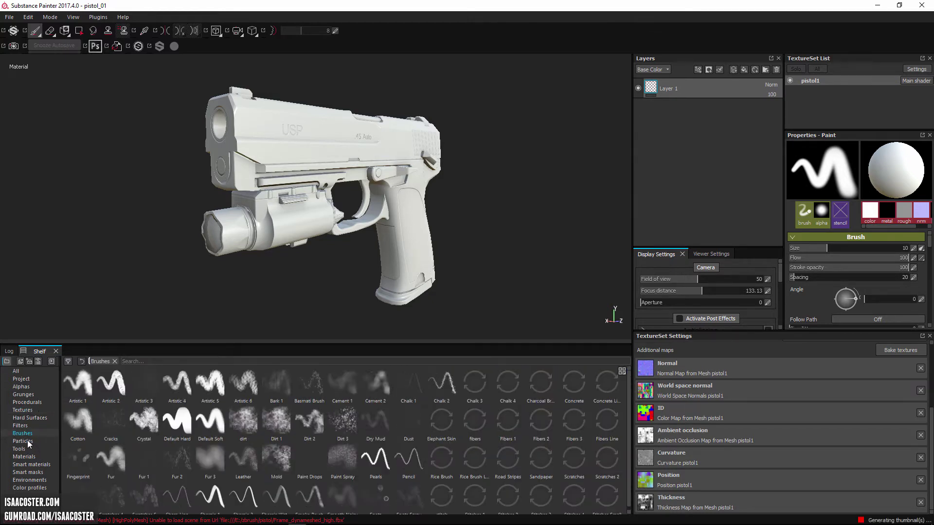
pyautogui.click(27, 441)
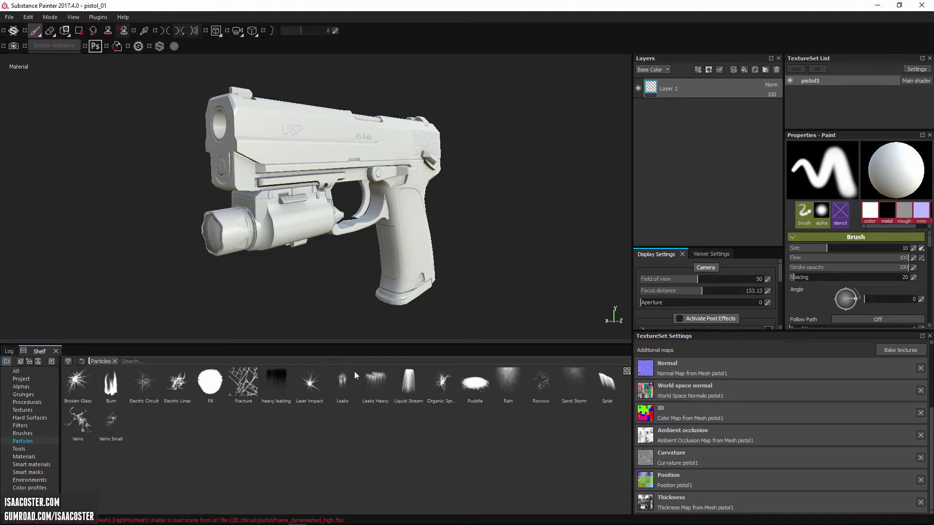
pyautogui.moveTo(291, 277)
pyautogui.keyDown('alt'); pyautogui.mouseDown()
pyautogui.moveTo(213, 294)
pyautogui.moveTo(291, 277)
pyautogui.mouseUp(); pyautogui.keyUp('alt')
pyautogui.moveTo(292, 276)
pyautogui.keyDown('alt'); pyautogui.mouseDown(button='right')
pyautogui.moveTo(265, 292)
pyautogui.moveTo(327, 281)
pyautogui.mouseUp(button='right'); pyautogui.keyUp('alt')
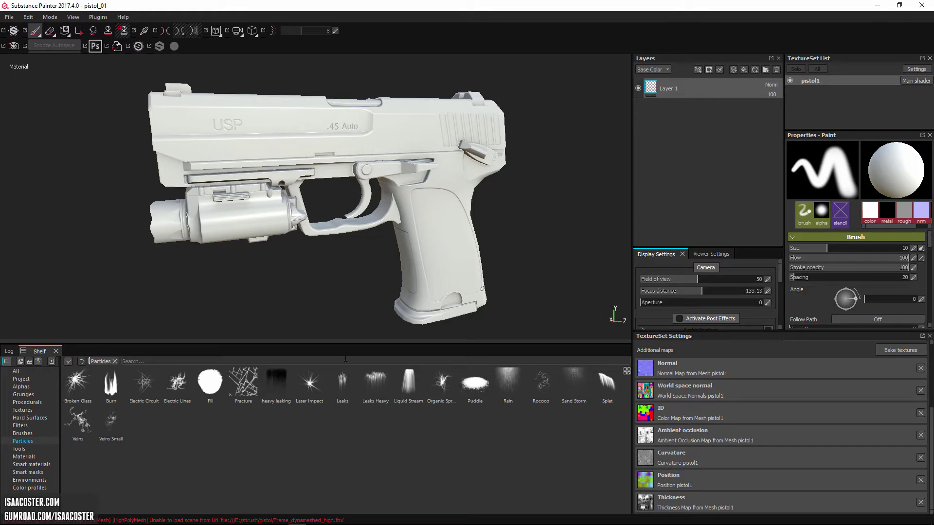
pyautogui.moveTo(365, 267)
pyautogui.keyDown('alt'); pyautogui.mouseDown()
pyautogui.moveTo(291, 271)
pyautogui.moveTo(341, 269)
pyautogui.moveTo(334, 274)
pyautogui.mouseUp(); pyautogui.keyUp('alt')
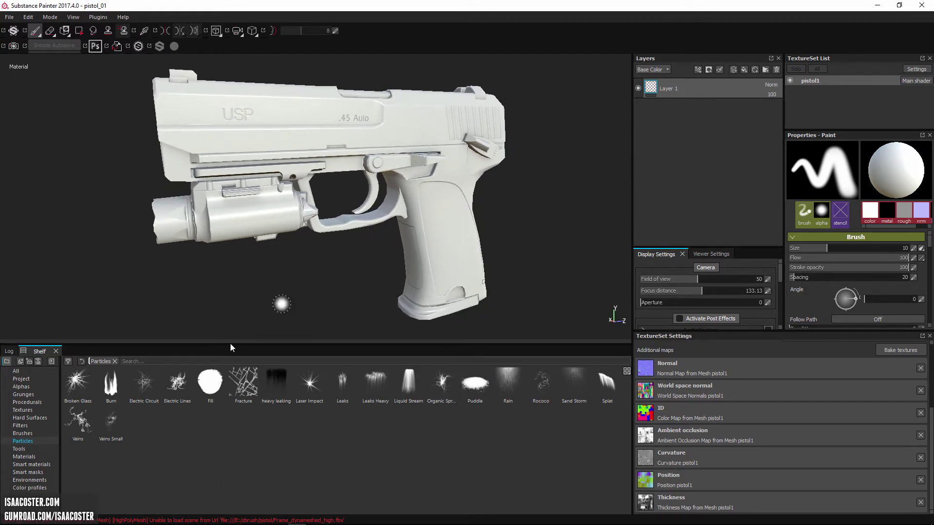
# Step: Browse Smart materials, Materials and Smart masks, then orbit to view the pistol from below
pyautogui.click(41, 465)
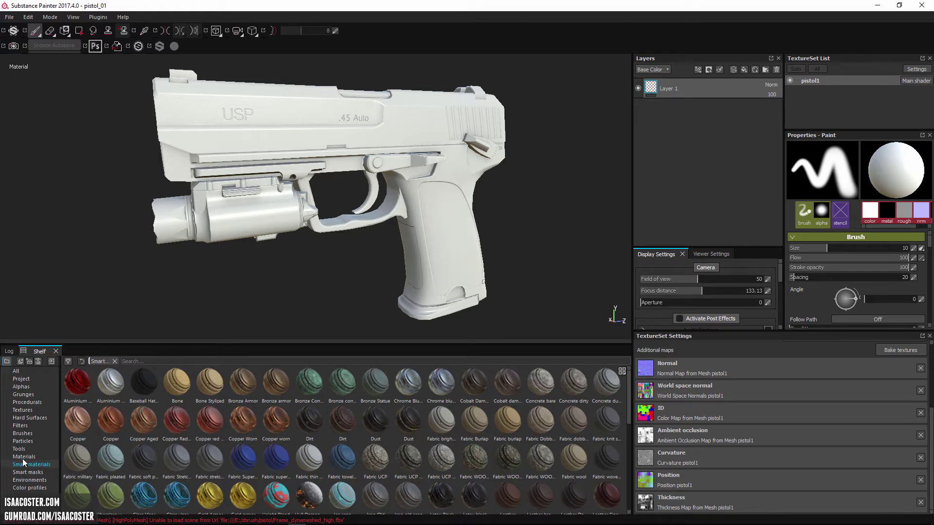
pyautogui.click(23, 457)
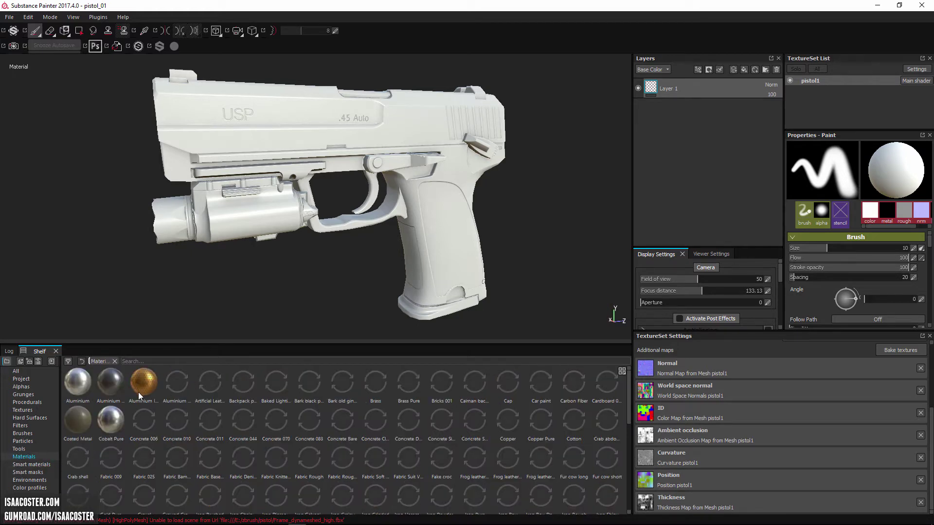
pyautogui.click(22, 472)
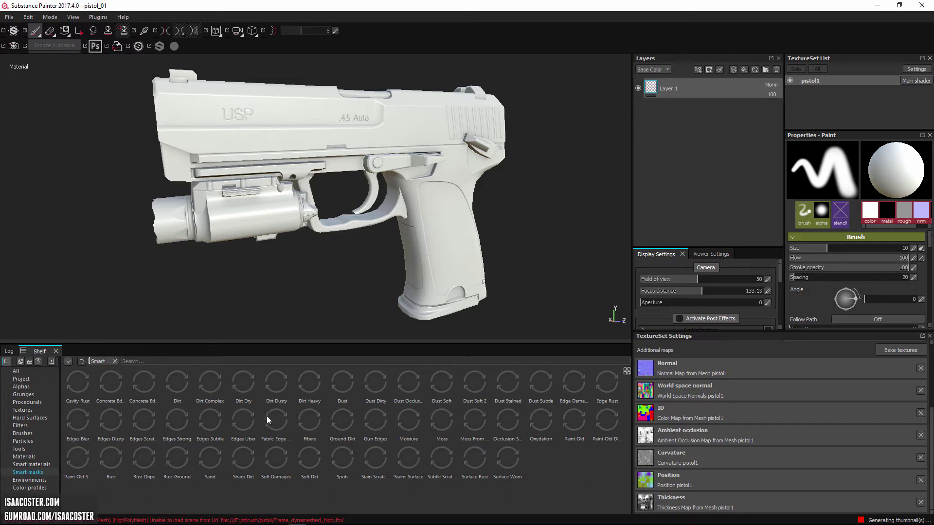
pyautogui.moveTo(462, 184)
pyautogui.keyDown('alt'); pyautogui.mouseDown()
pyautogui.moveTo(487, 194)
pyautogui.moveTo(275, 204)
pyautogui.mouseUp(); pyautogui.keyUp('alt')
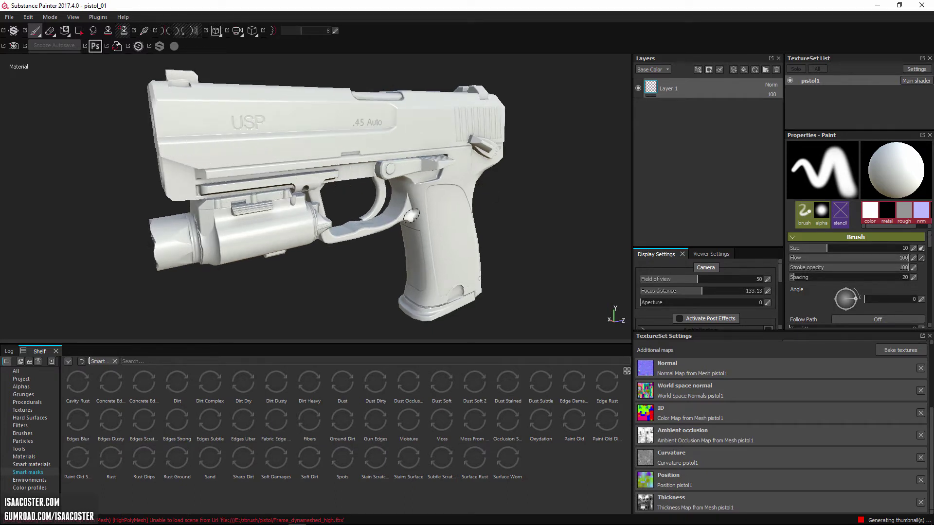
pyautogui.keyDown('alt'); pyautogui.moveTo(413, 224); pyautogui.dragTo(455, 297); pyautogui.keyUp('alt')
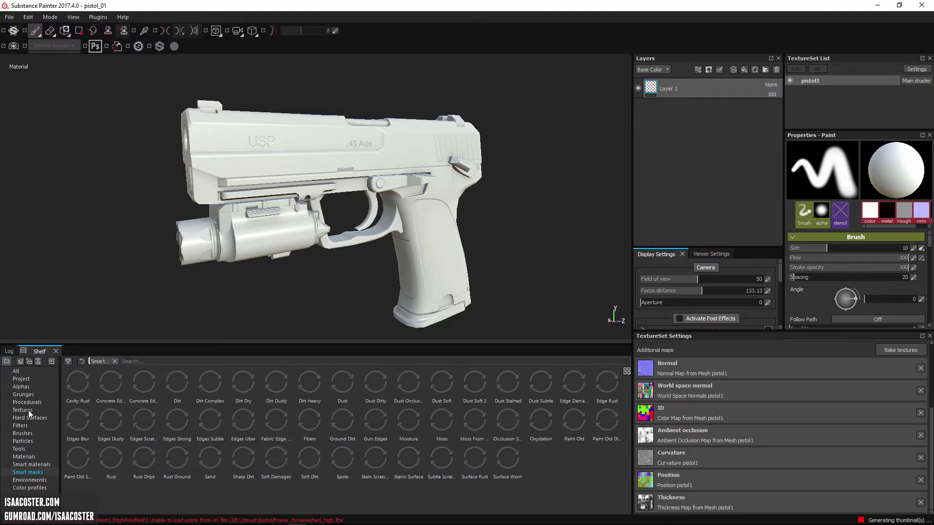
# Step: Apply Artificial Leather from the Materials shelf as a new layer and orbit to inspect it
pyautogui.click(23, 457)
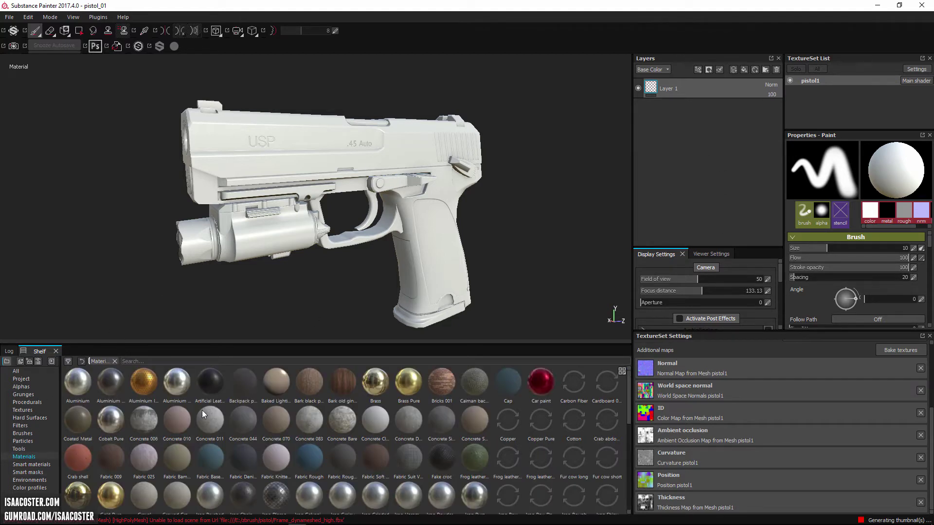
pyautogui.moveTo(210, 382); pyautogui.dragTo(677, 81)
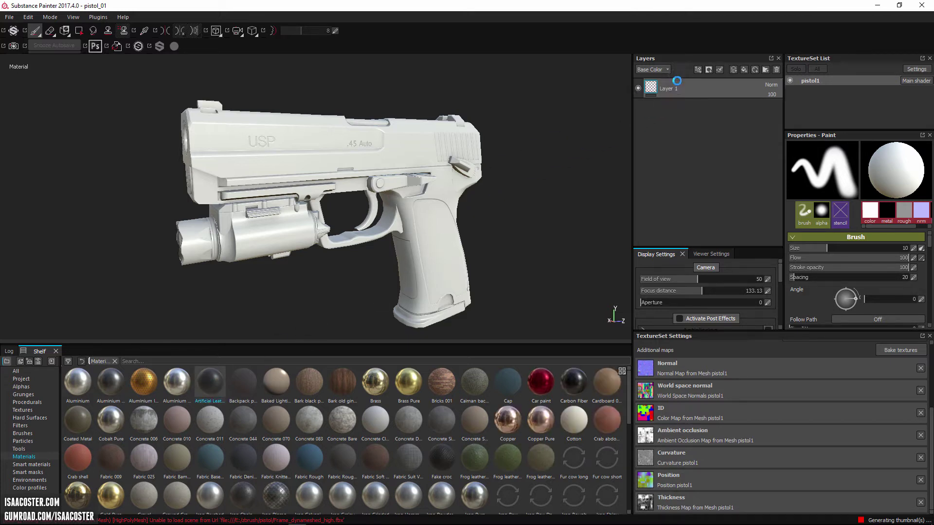
pyautogui.keyDown('alt'); pyautogui.moveTo(555, 185); pyautogui.dragTo(623, 104); pyautogui.keyUp('alt')
pyautogui.keyDown('alt'); pyautogui.moveTo(487, 149); pyautogui.dragTo(368, 209); pyautogui.keyUp('alt')
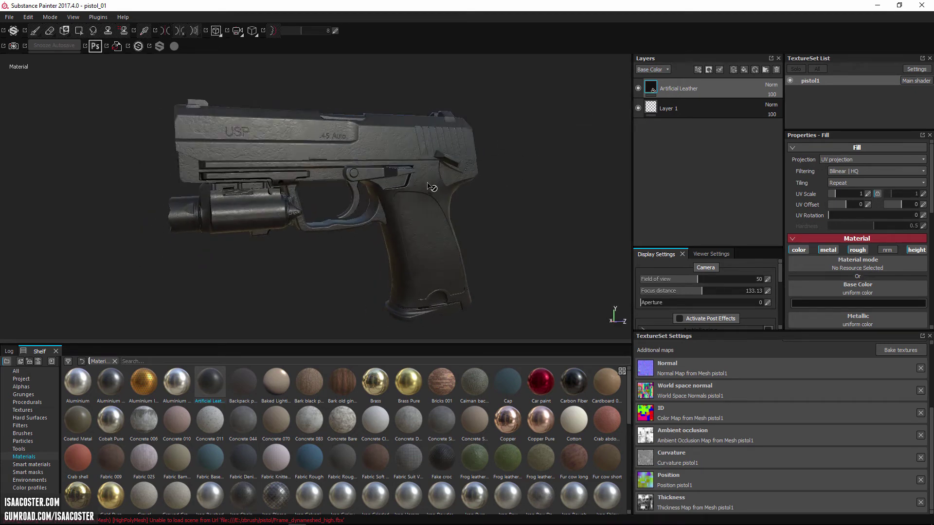
pyautogui.keyDown('alt'); pyautogui.moveTo(430, 184); pyautogui.dragTo(408, 187); pyautogui.keyUp('alt')
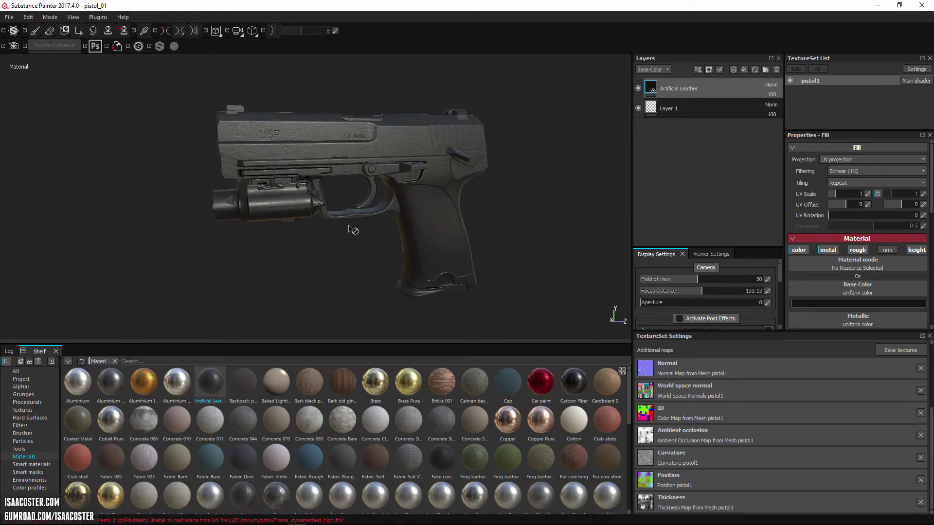
pyautogui.scroll(2, 354, 231)
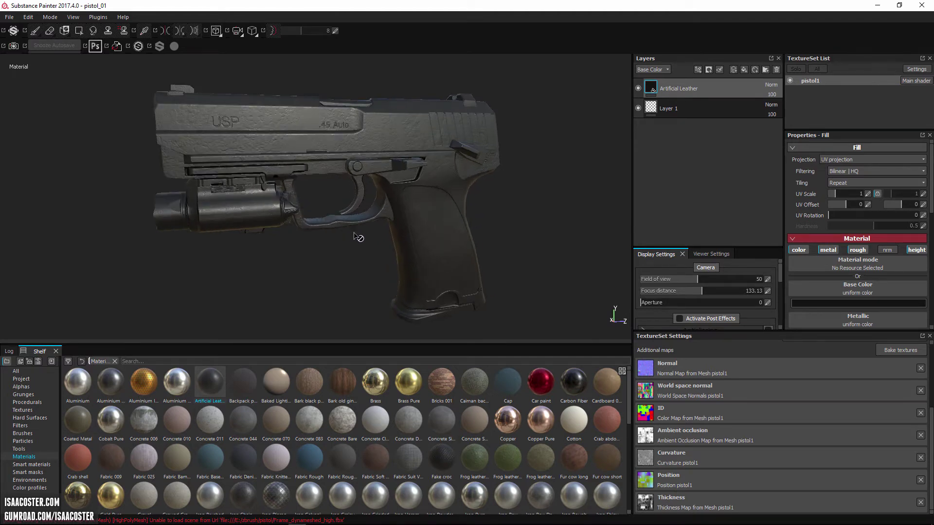
# Step: Cycle the viewport through the Base Color, Metallic, Roughness, Normal and Height channels
pyautogui.click(659, 71)
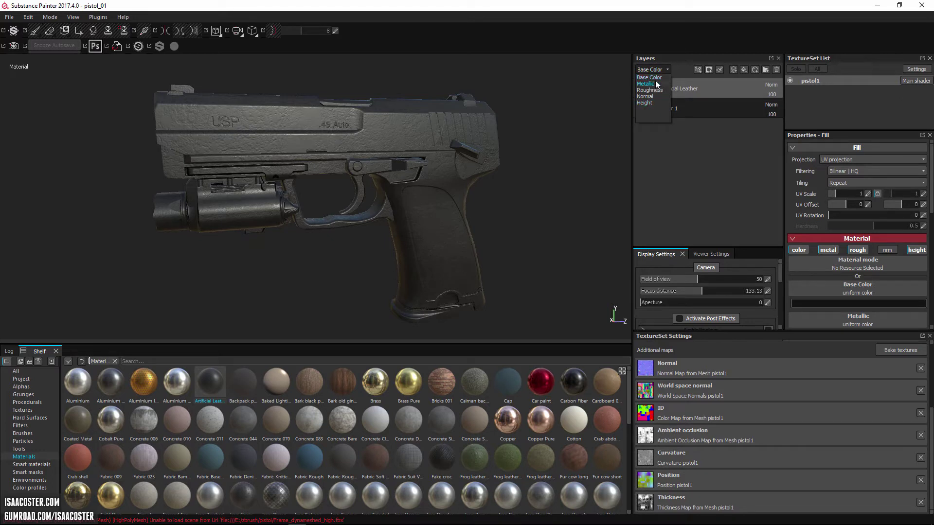
pyautogui.click(530, 169)
pyautogui.press('c')
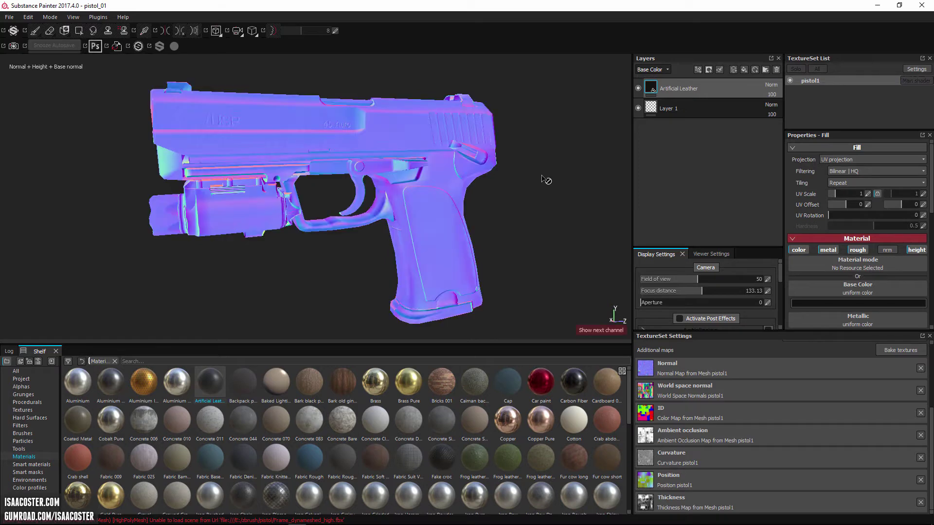
pyautogui.press('c')
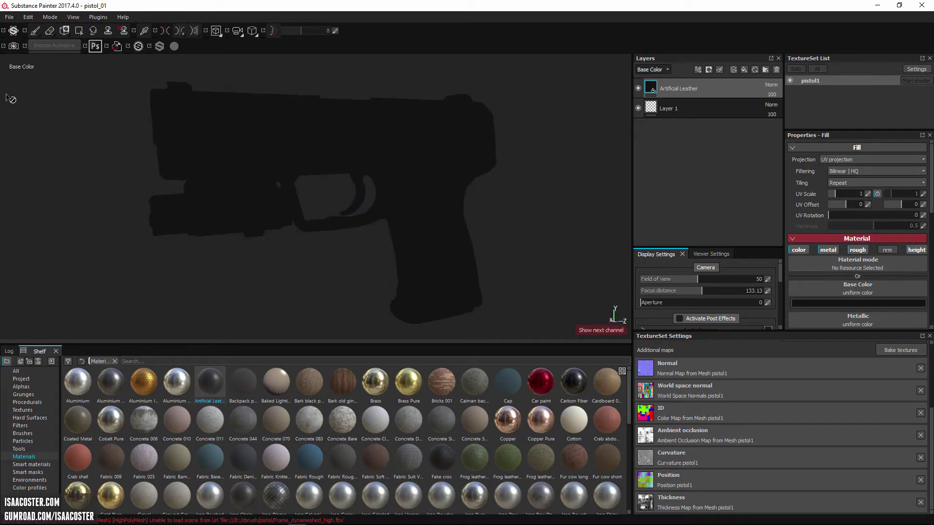
pyautogui.press('c')
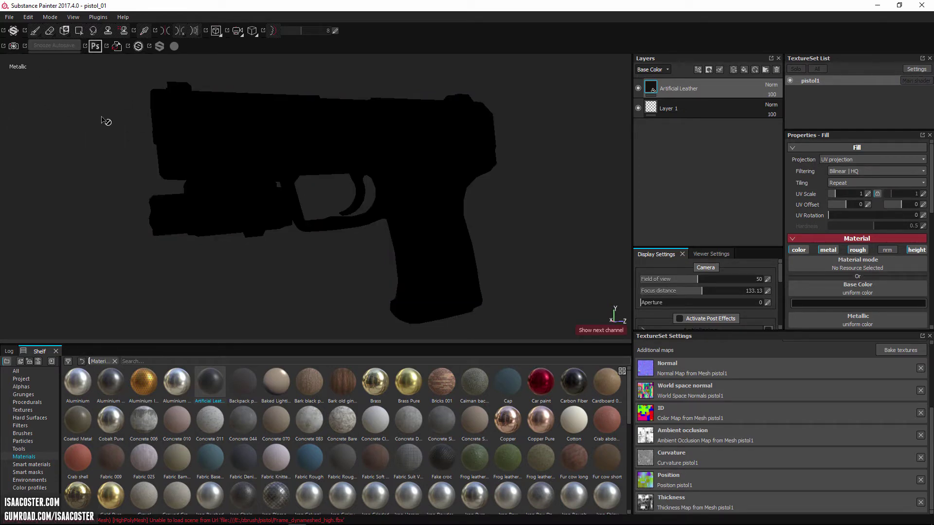
pyautogui.press('c')
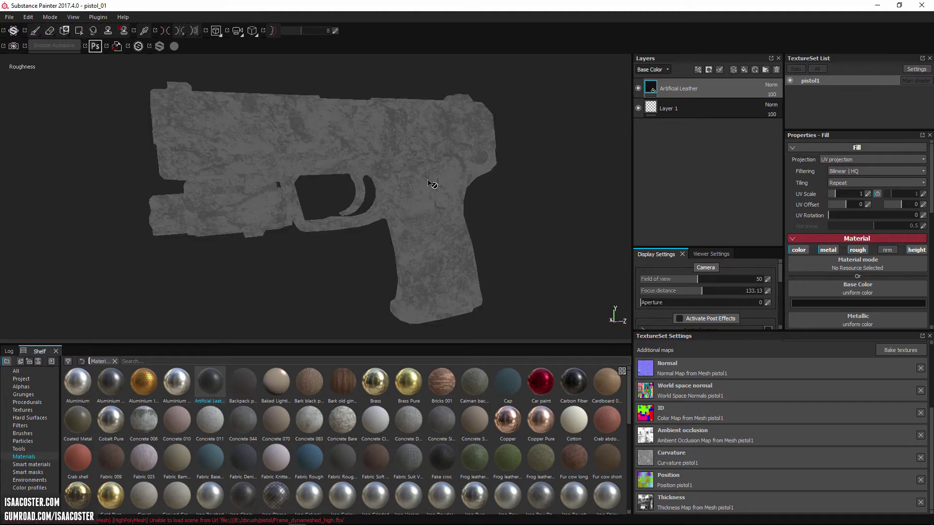
pyautogui.press('c')
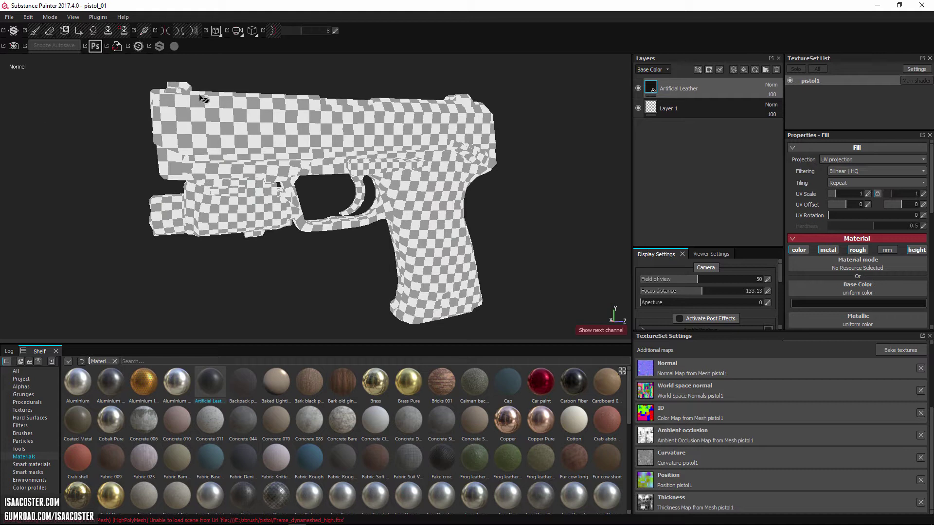
pyautogui.press('c')
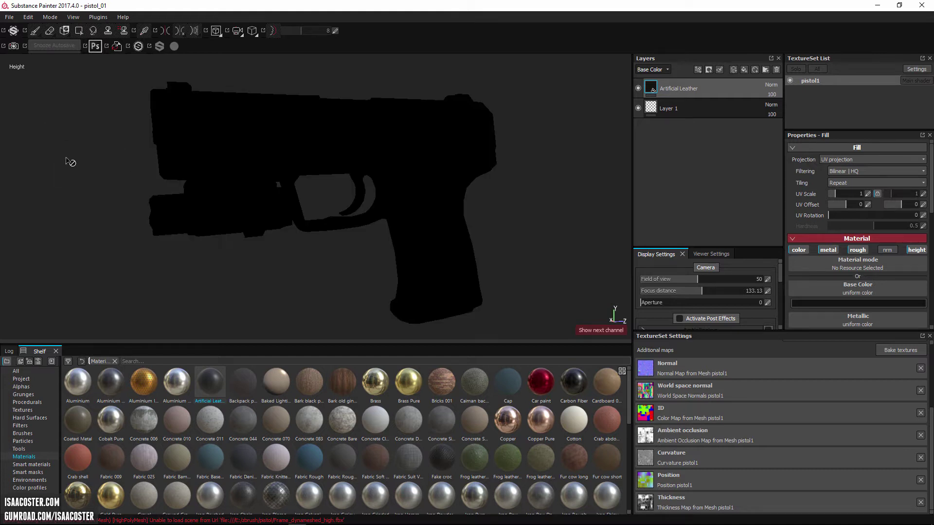
# Step: Flip the viewport back and forth between the Height and Normal channels
pyautogui.click(653, 70)
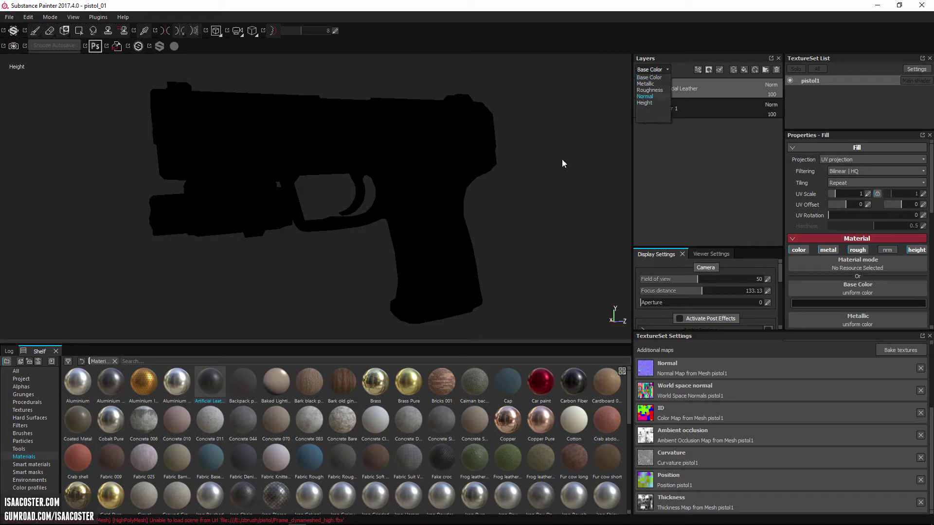
pyautogui.click(544, 198)
pyautogui.press('c')
pyautogui.hotkey('shift', 'c')
pyautogui.press('c')
pyautogui.hotkey('shift', 'c')
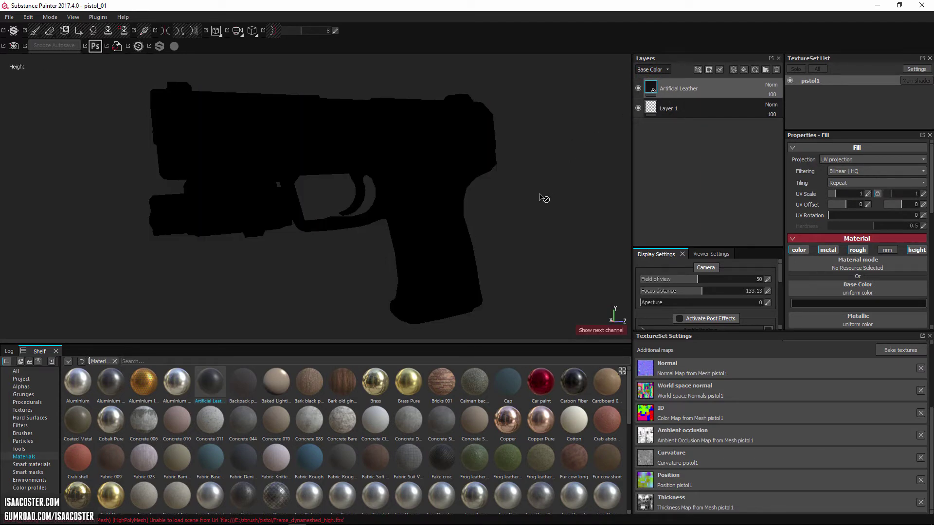
# Step: Return to the material view, rotate the lighting, then show the Normal and World space normal maps
pyautogui.press('m')
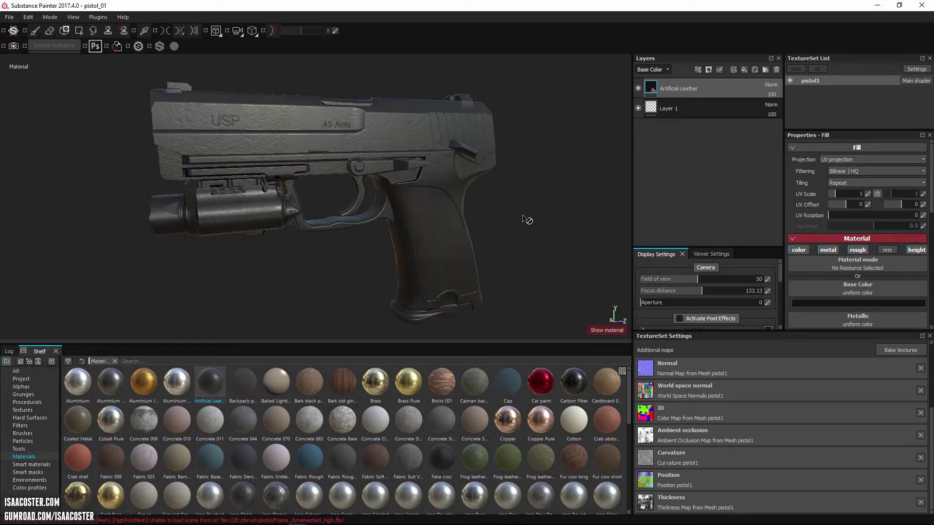
pyautogui.keyDown('shift'); pyautogui.moveTo(526, 219); pyautogui.dragTo(500, 214, button='right'); pyautogui.keyUp('shift')
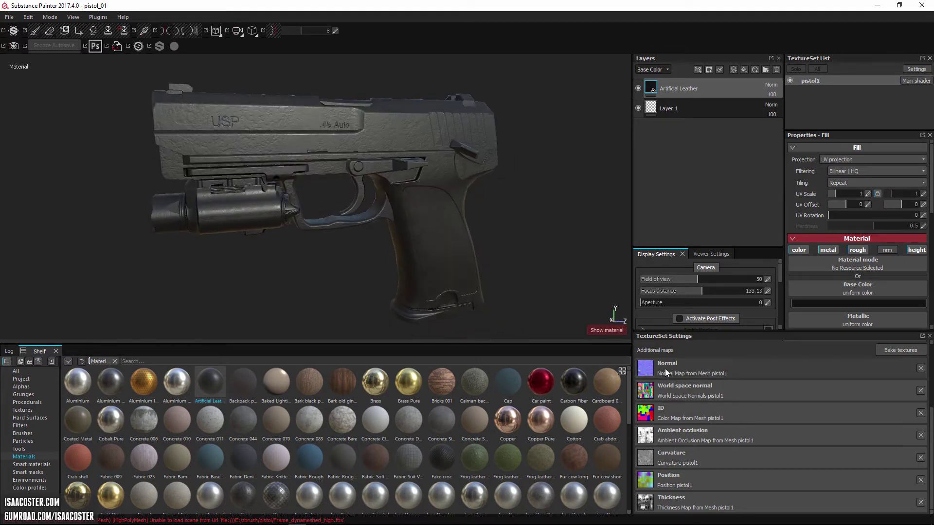
pyautogui.press('b')
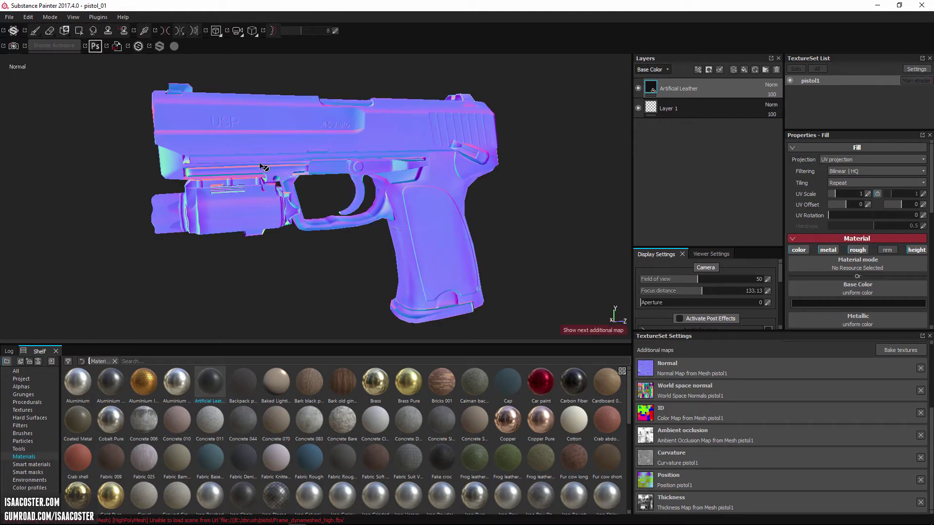
pyautogui.press('b')
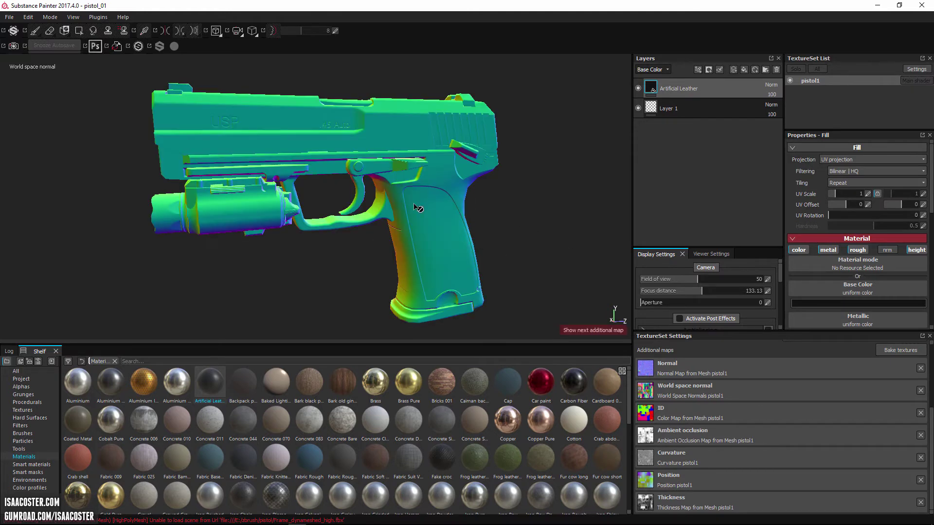
# Step: Orbit and zoom around the World space normal map, inspecting the USP slide, muzzle, trigger and grip
pyautogui.keyDown('alt'); pyautogui.moveTo(140, 247); pyautogui.dragTo(222, 277); pyautogui.keyUp('alt')
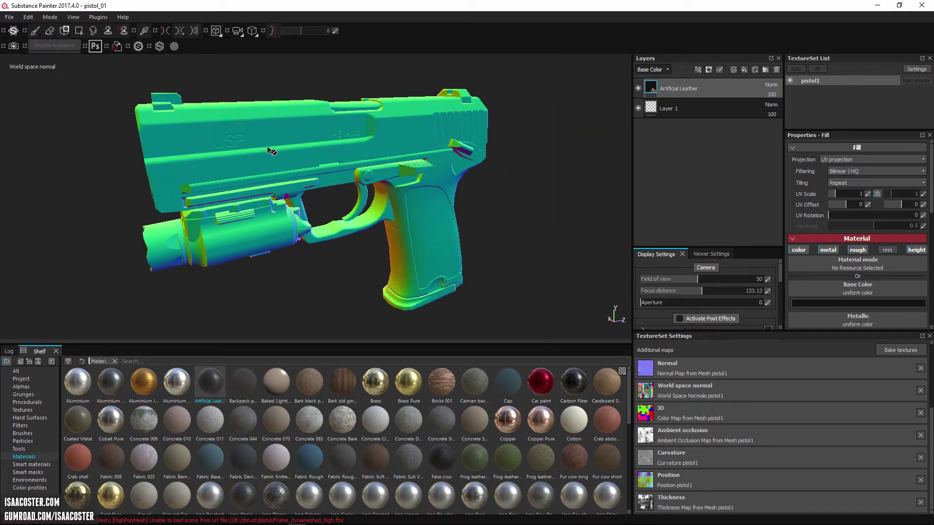
pyautogui.scroll(2, 252, 175)
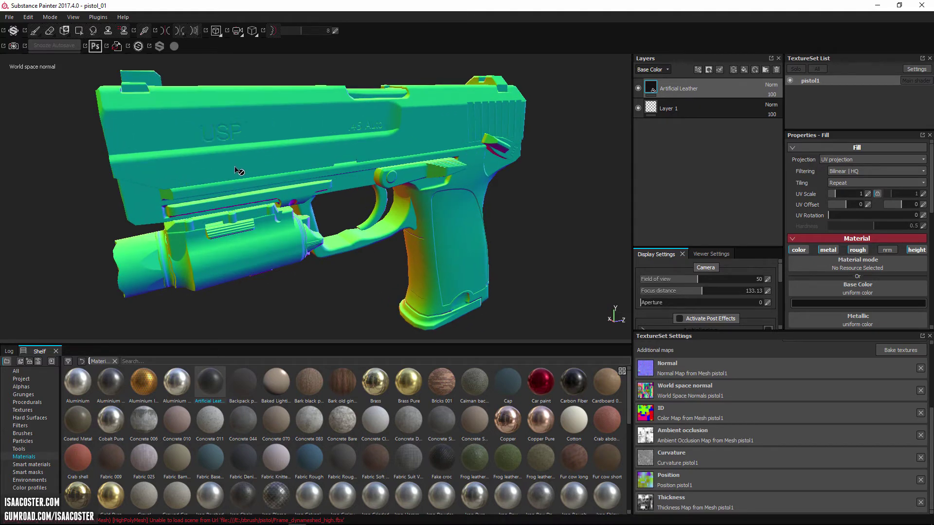
pyautogui.keyDown('alt'); pyautogui.moveTo(206, 161); pyautogui.dragTo(272, 180); pyautogui.keyUp('alt')
pyautogui.scroll(5, 302, 184)
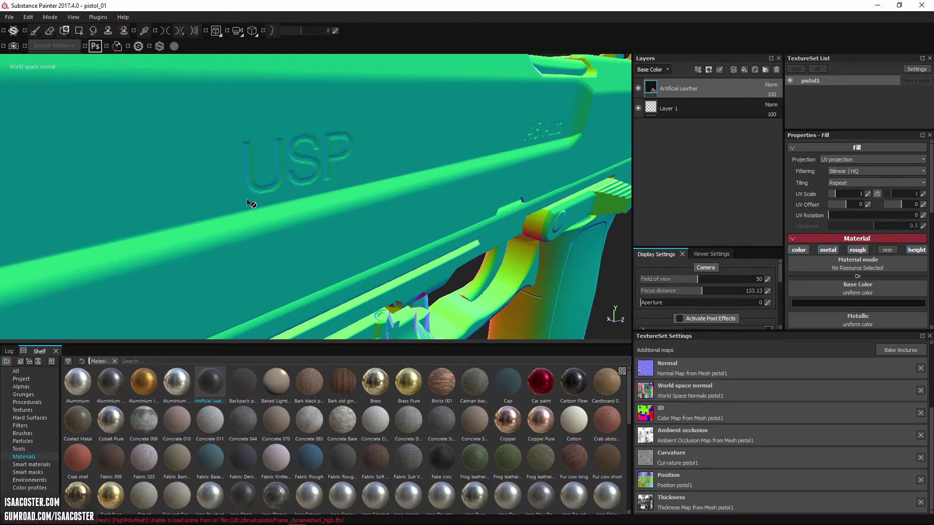
pyautogui.keyDown('alt'); pyautogui.moveTo(370, 196); pyautogui.dragTo(378, 241); pyautogui.keyUp('alt')
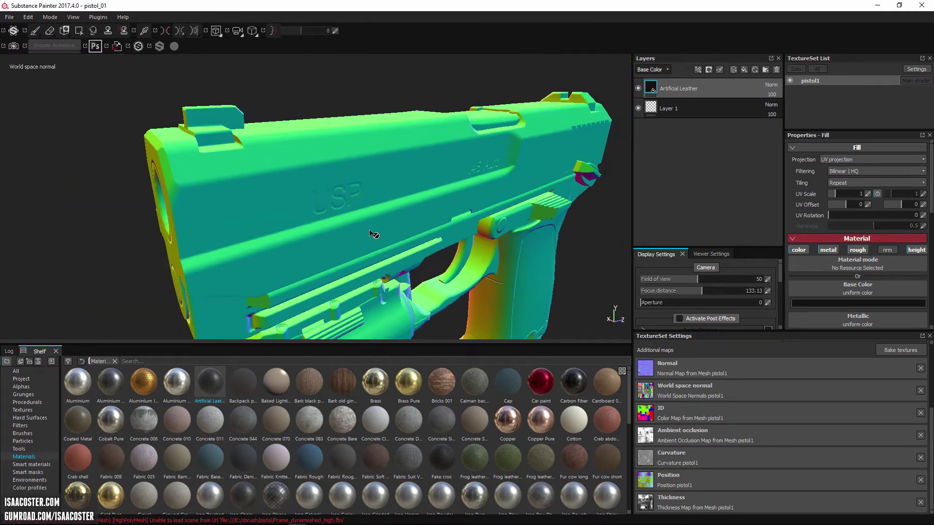
pyautogui.keyDown('alt'); pyautogui.moveTo(373, 233); pyautogui.dragTo(276, 138); pyautogui.keyUp('alt')
pyautogui.keyDown('alt'); pyautogui.moveTo(333, 158); pyautogui.dragTo(265, 125); pyautogui.keyUp('alt')
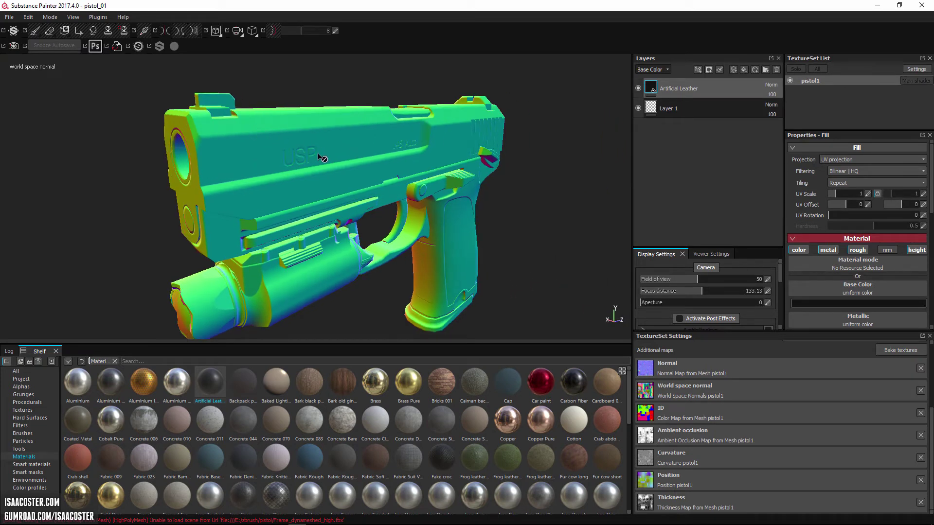
pyautogui.keyDown('alt'); pyautogui.moveTo(392, 181); pyautogui.dragTo(261, 140); pyautogui.keyUp('alt')
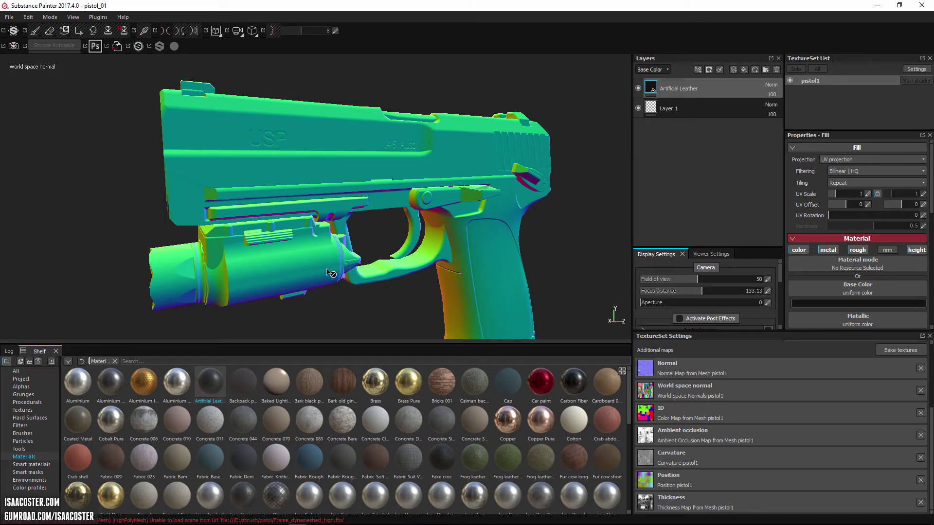
pyautogui.keyDown('alt'); pyautogui.moveTo(423, 218); pyautogui.dragTo(75, 68); pyautogui.keyUp('alt')
pyautogui.keyDown('alt'); pyautogui.moveTo(8, 80); pyautogui.dragTo(309, 133); pyautogui.keyUp('alt')
pyautogui.keyDown('alt'); pyautogui.moveTo(468, 218); pyautogui.dragTo(360, 210); pyautogui.keyUp('alt')
pyautogui.scroll(3, 404, 204)
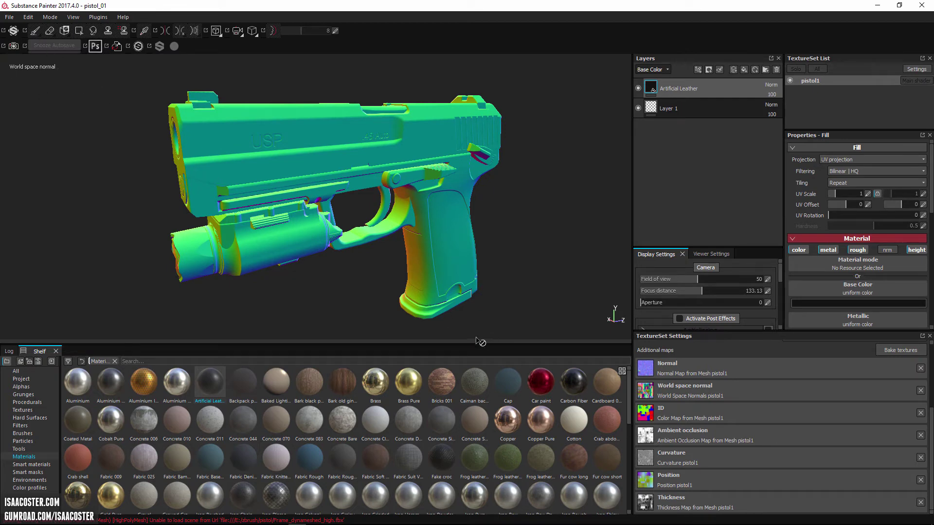
# Step: Show the baked ID map and orbit and zoom around the grip's teal panel
pyautogui.press('b')
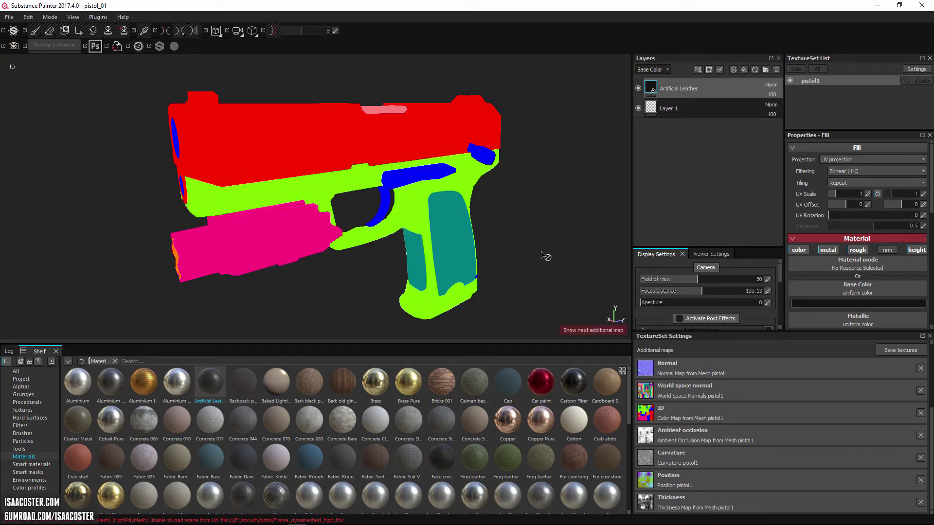
pyautogui.keyDown('alt'); pyautogui.moveTo(544, 255); pyautogui.dragTo(313, 188); pyautogui.keyUp('alt')
pyautogui.scroll(3, 312, 187)
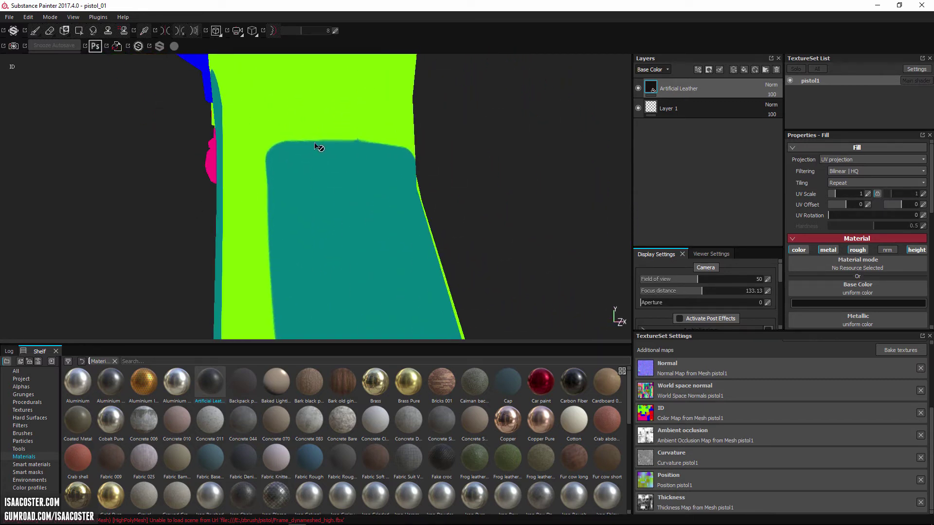
pyautogui.keyDown('alt'); pyautogui.moveTo(351, 143); pyautogui.dragTo(506, 233); pyautogui.keyUp('alt')
# Step: Show the Ambient occlusion map with the pistol zoomed to fill an angled side view
pyautogui.press('b')
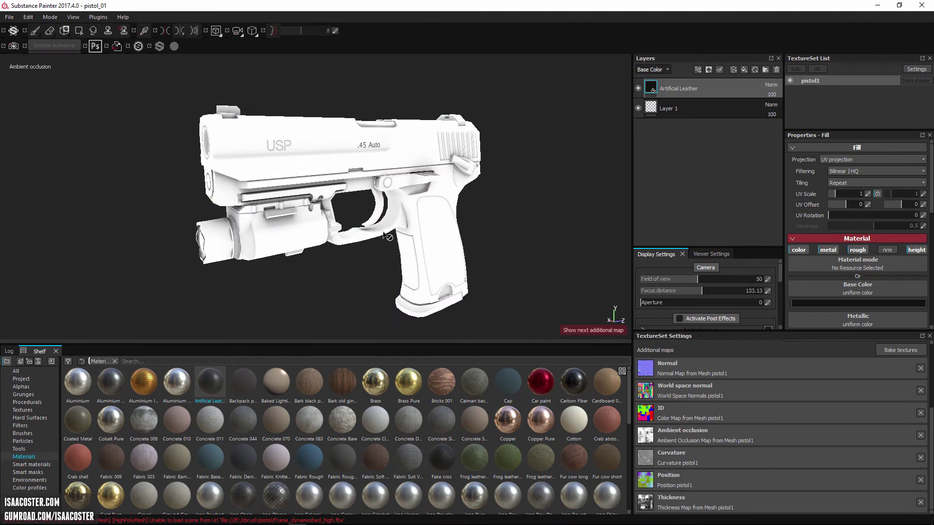
pyautogui.keyDown('alt'); pyautogui.moveTo(367, 273); pyautogui.dragTo(316, 252); pyautogui.keyUp('alt')
pyautogui.keyDown('alt'); pyautogui.moveTo(316, 252); pyautogui.dragTo(333, 223, button='right'); pyautogui.keyUp('alt')
pyautogui.keyDown('alt'); pyautogui.moveTo(332, 224); pyautogui.dragTo(395, 247); pyautogui.keyUp('alt')
# Step: Show the Curvature map and inspect the slide, light lens and rail up close
pyautogui.press('b')
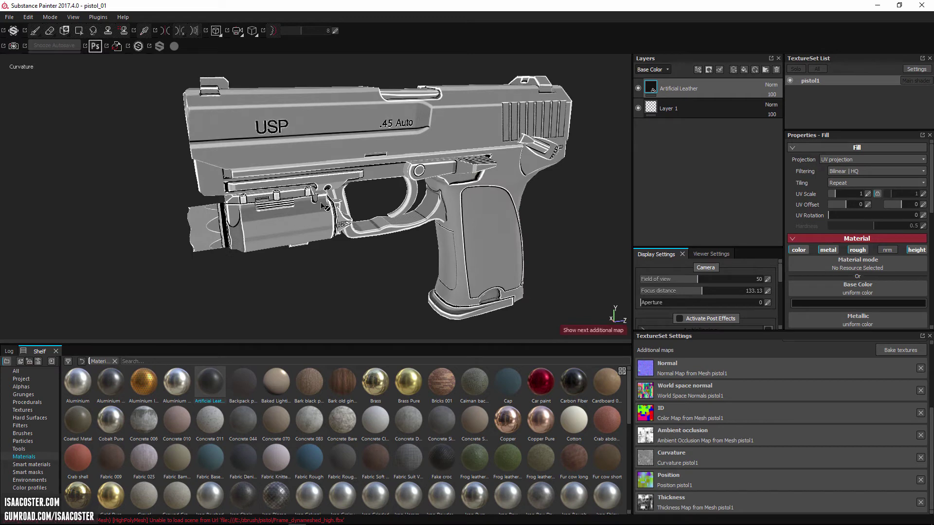
pyautogui.keyDown('alt'); pyautogui.moveTo(324, 204); pyautogui.dragTo(307, 190); pyautogui.keyUp('alt')
pyautogui.keyDown('alt'); pyautogui.moveTo(307, 190); pyautogui.dragTo(293, 172, button='right'); pyautogui.keyUp('alt')
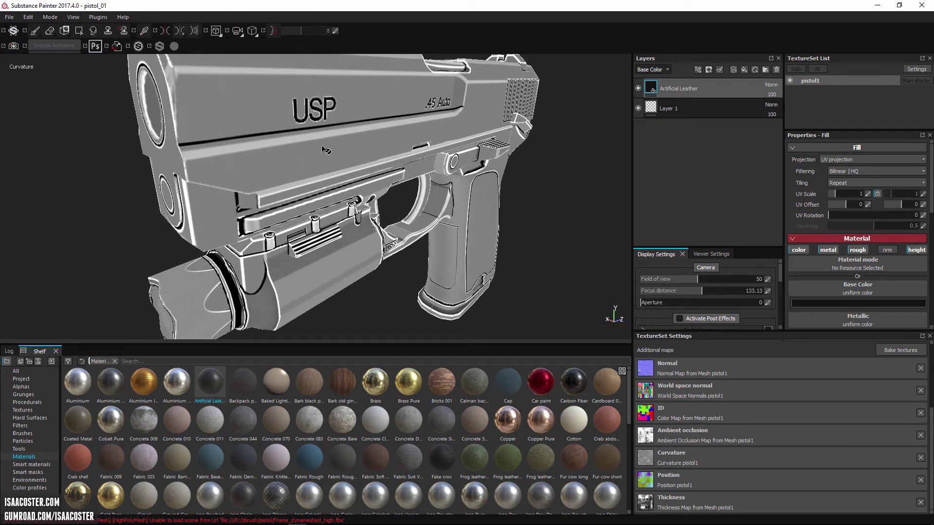
pyautogui.keyDown('alt'); pyautogui.moveTo(311, 143); pyautogui.dragTo(146, 182); pyautogui.keyUp('alt')
pyautogui.moveTo(146, 181)
pyautogui.keyDown('alt'); pyautogui.mouseDown(button='right')
pyautogui.moveTo(115, 177)
pyautogui.moveTo(141, 181)
pyautogui.mouseUp(button='right'); pyautogui.keyUp('alt')
pyautogui.scroll(-5, 485, 233)
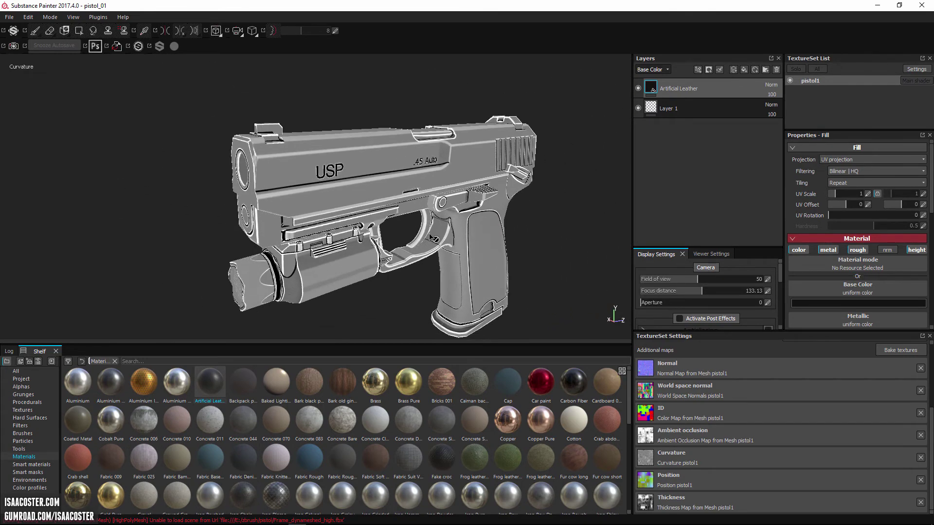
# Step: Show the Position map, then the Thickness map, orbiting from below to a front three-quarter view
pyautogui.press('b')
pyautogui.keyDown('alt'); pyautogui.moveTo(432, 226); pyautogui.dragTo(390, 224); pyautogui.keyUp('alt')
pyautogui.press('b')
pyautogui.keyDown('alt'); pyautogui.moveTo(459, 237); pyautogui.dragTo(395, 187); pyautogui.keyUp('alt')
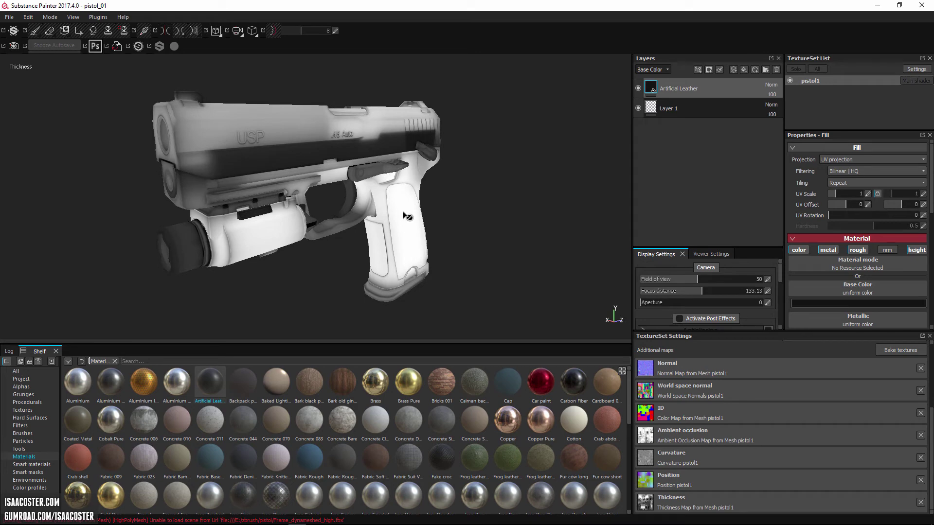
pyautogui.keyDown('alt'); pyautogui.moveTo(253, 161); pyautogui.dragTo(385, 191); pyautogui.keyUp('alt')
pyautogui.keyDown('alt'); pyautogui.moveTo(336, 217); pyautogui.dragTo(403, 260); pyautogui.keyUp('alt')
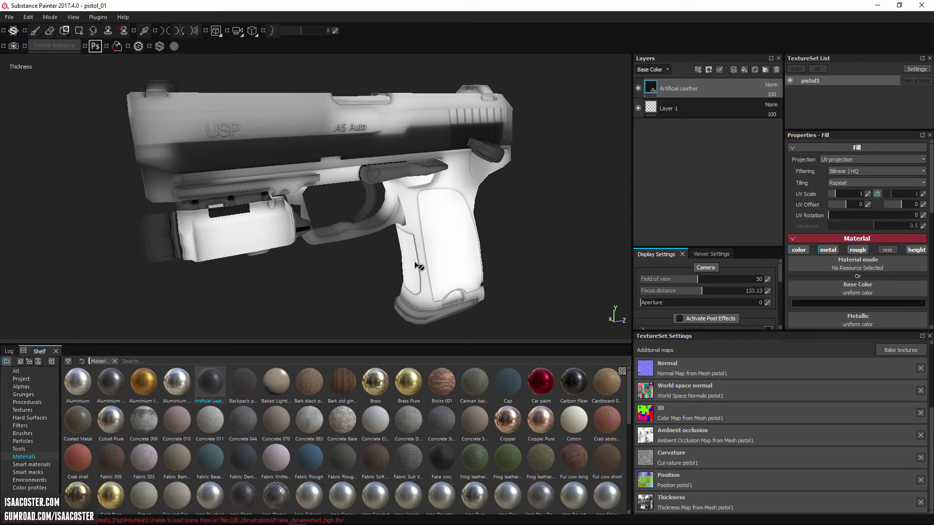
# Step: Return to the material view and delete the Artificial Leather layer
pyautogui.press('m')
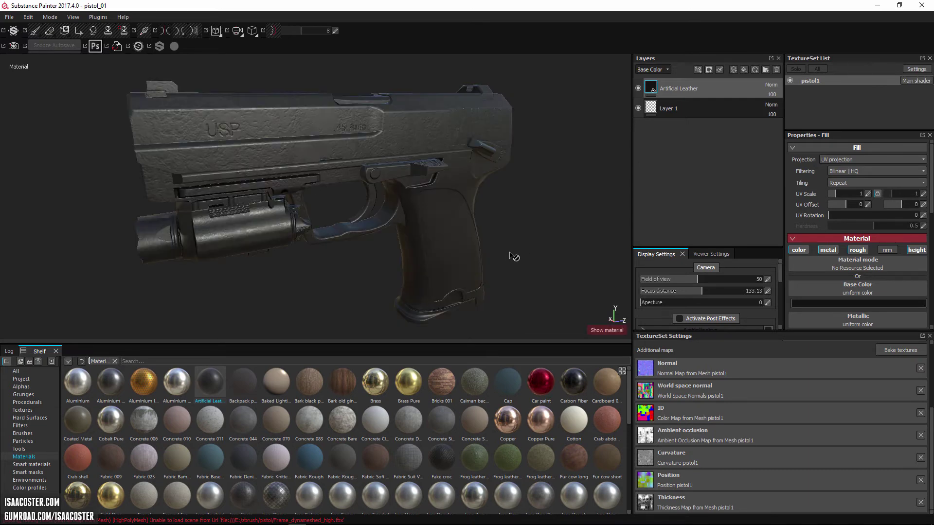
pyautogui.keyDown('alt'); pyautogui.moveTo(510, 257); pyautogui.dragTo(614, 186); pyautogui.keyUp('alt')
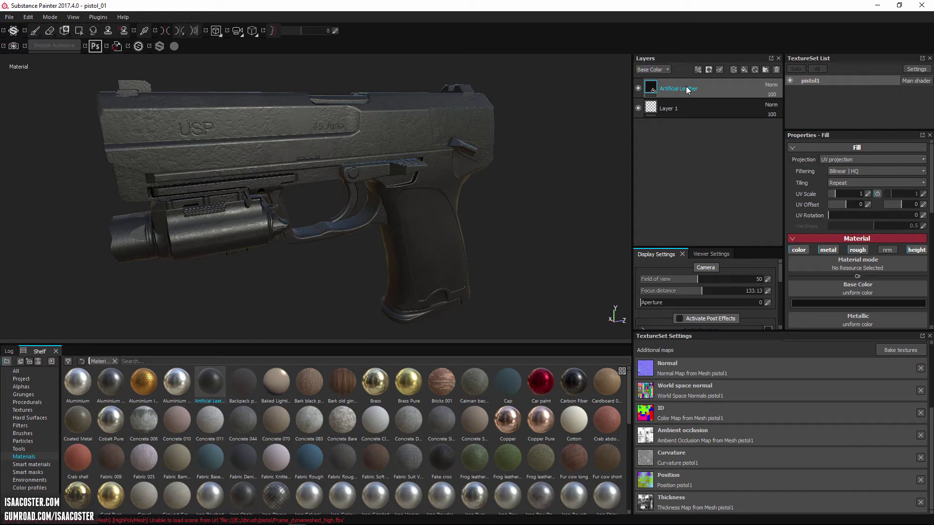
pyautogui.press('Delete')
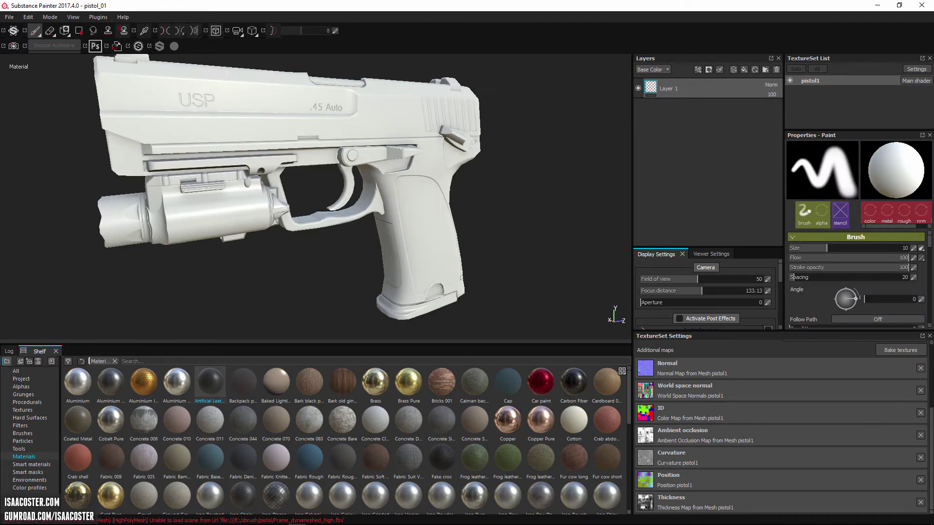
pyautogui.moveTo(562, 203)
pyautogui.keyDown('alt'); pyautogui.mouseDown()
pyautogui.moveTo(495, 229)
pyautogui.moveTo(419, 333)
pyautogui.mouseUp(); pyautogui.keyUp('alt')
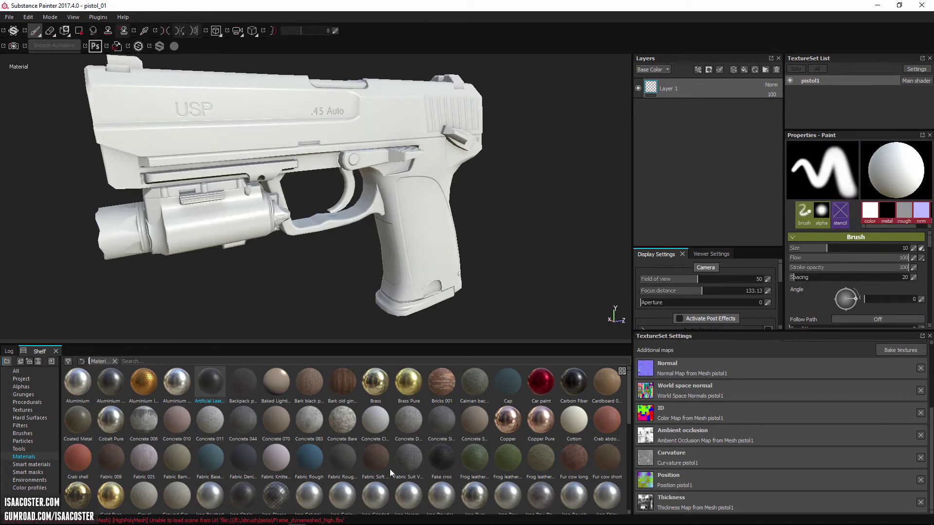
# Step: Apply Caiman back scales as a fill layer, then undo it
pyautogui.moveTo(477, 384); pyautogui.dragTo(674, 88)
pyautogui.keyDown('alt'); pyautogui.moveTo(507, 189); pyautogui.dragTo(468, 184); pyautogui.keyUp('alt')
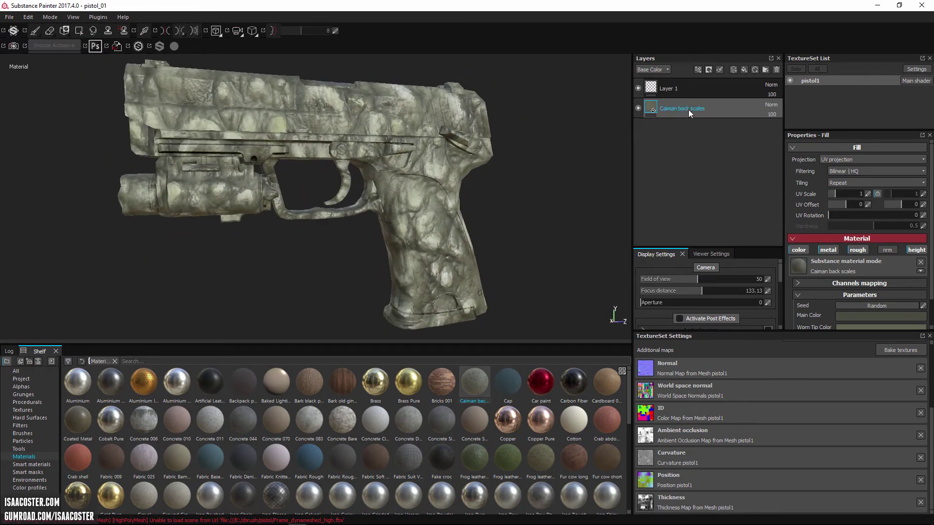
pyautogui.hotkey('ctrl', 'z')
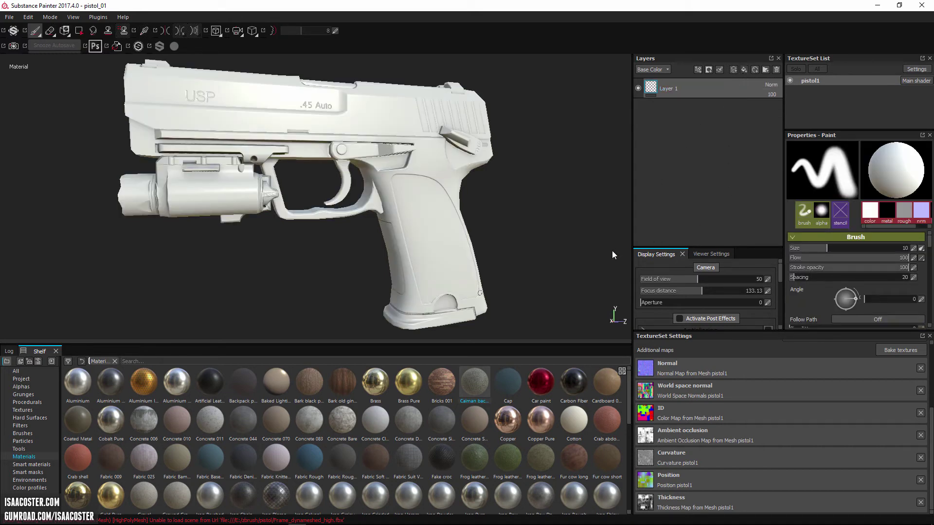
# Step: Add an empty Fill layer and close the TextureSet Settings, Display, Viewer Settings and TextureSet List panels
pyautogui.keyDown('alt'); pyautogui.moveTo(553, 233); pyautogui.dragTo(575, 250); pyautogui.keyUp('alt')
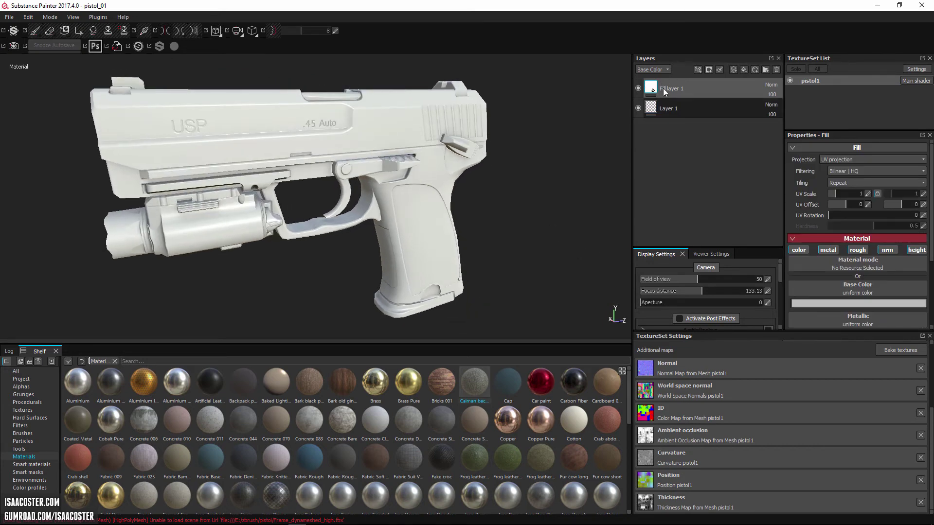
pyautogui.moveTo(578, 204)
pyautogui.keyDown('alt'); pyautogui.mouseDown()
pyautogui.moveTo(559, 226)
pyautogui.moveTo(608, 263)
pyautogui.mouseUp(); pyautogui.keyUp('alt')
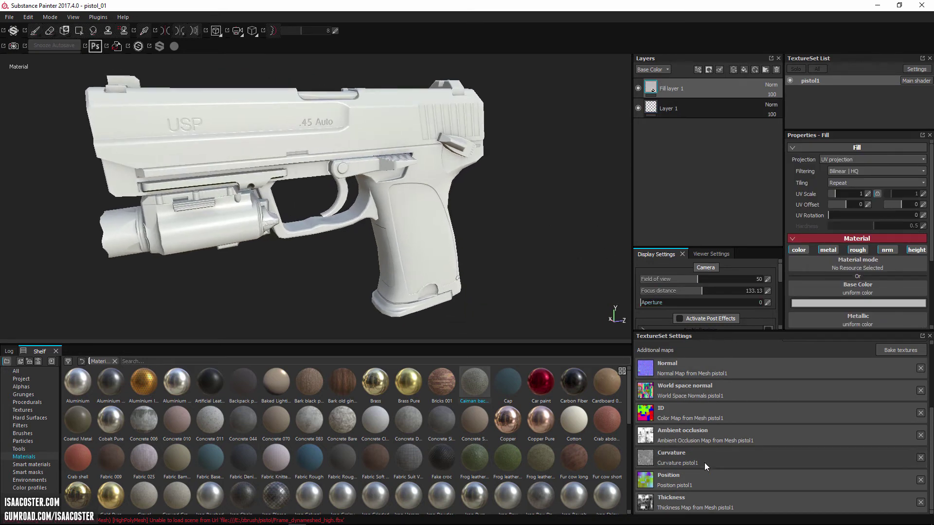
pyautogui.click(929, 336)
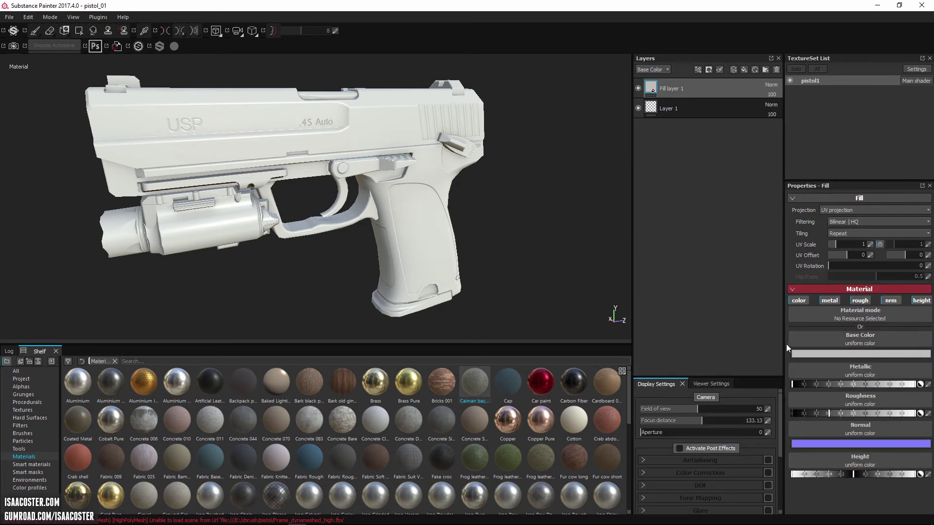
pyautogui.click(682, 384)
pyautogui.click(778, 382)
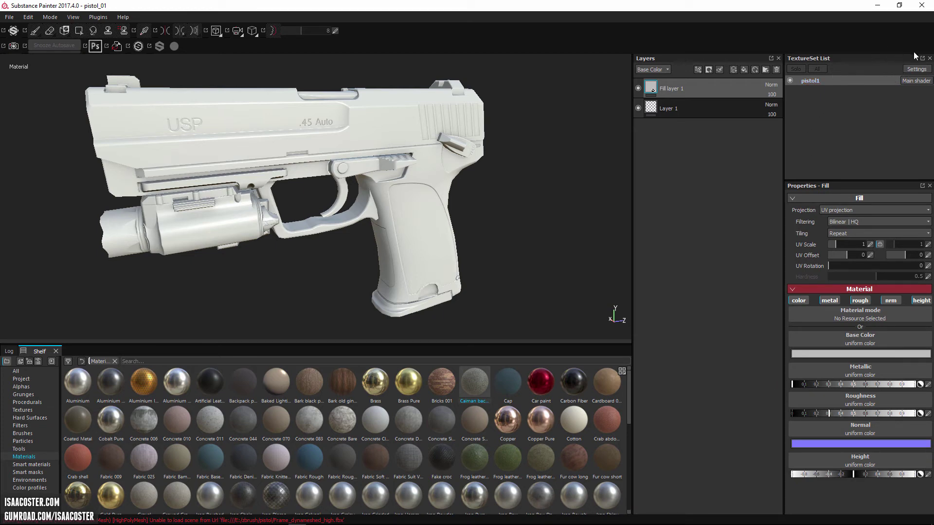
pyautogui.moveTo(539, 198)
pyautogui.keyDown('alt'); pyautogui.mouseDown()
pyautogui.moveTo(533, 213)
pyautogui.moveTo(536, 191)
pyautogui.moveTo(553, 198)
pyautogui.moveTo(547, 214)
pyautogui.mouseUp(); pyautogui.keyUp('alt')
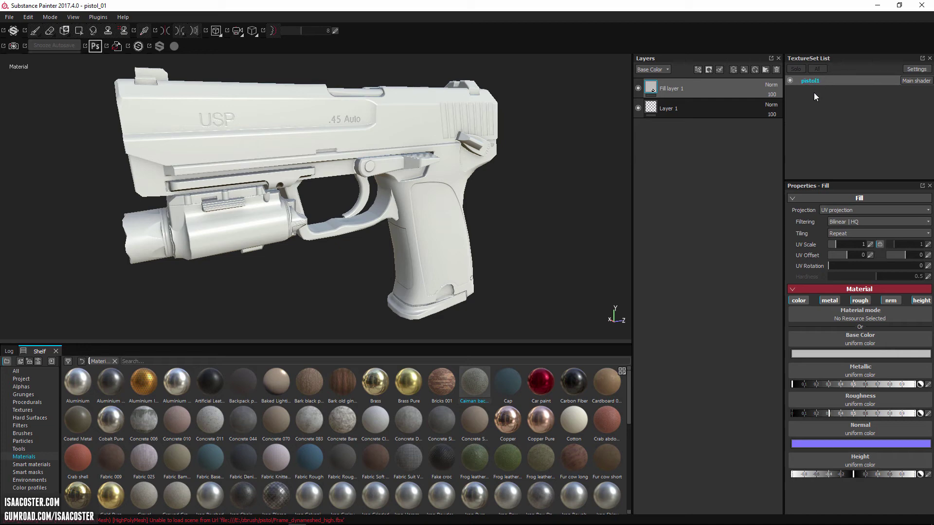
pyautogui.keyDown('alt'); pyautogui.moveTo(500, 202); pyautogui.dragTo(445, 176); pyautogui.keyUp('alt')
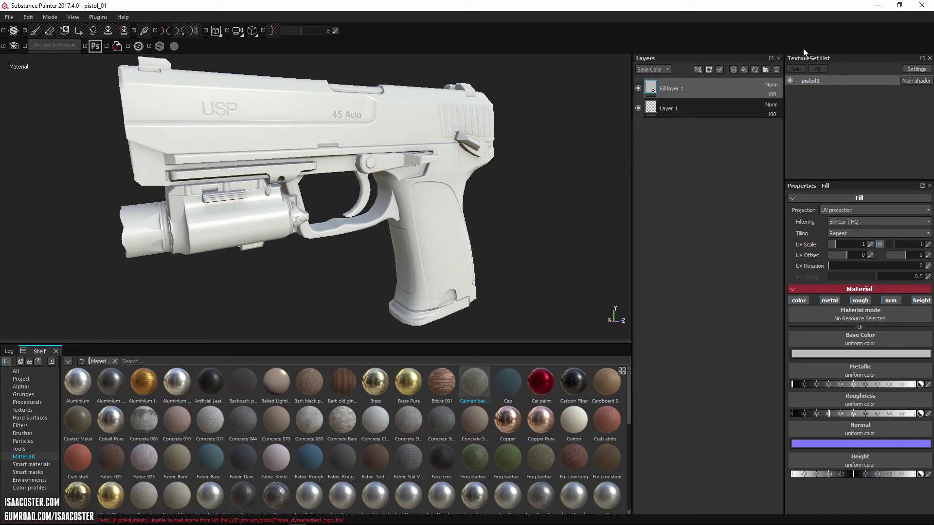
pyautogui.click(929, 58)
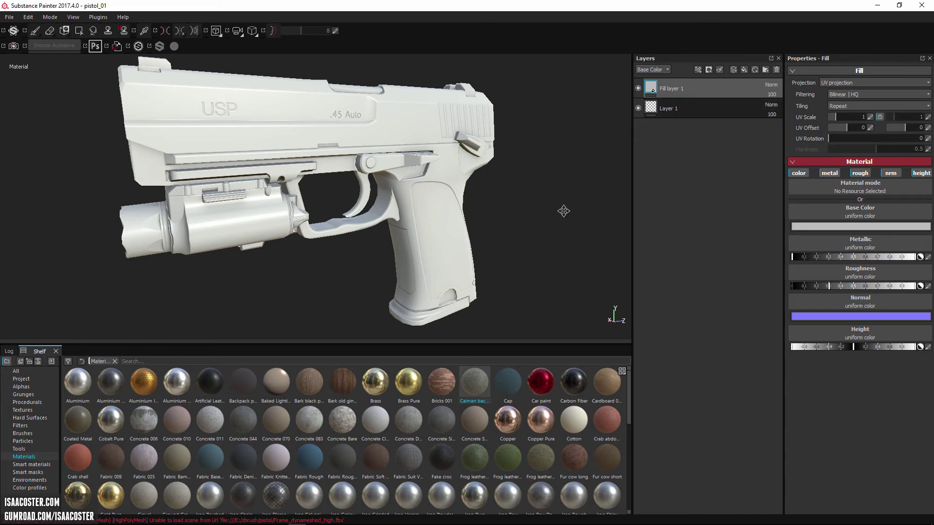
# Step: Shrink the material shelf so the 3D viewport gets more room
pyautogui.keyDown('alt'); pyautogui.moveTo(564, 208); pyautogui.dragTo(339, 302); pyautogui.keyUp('alt')
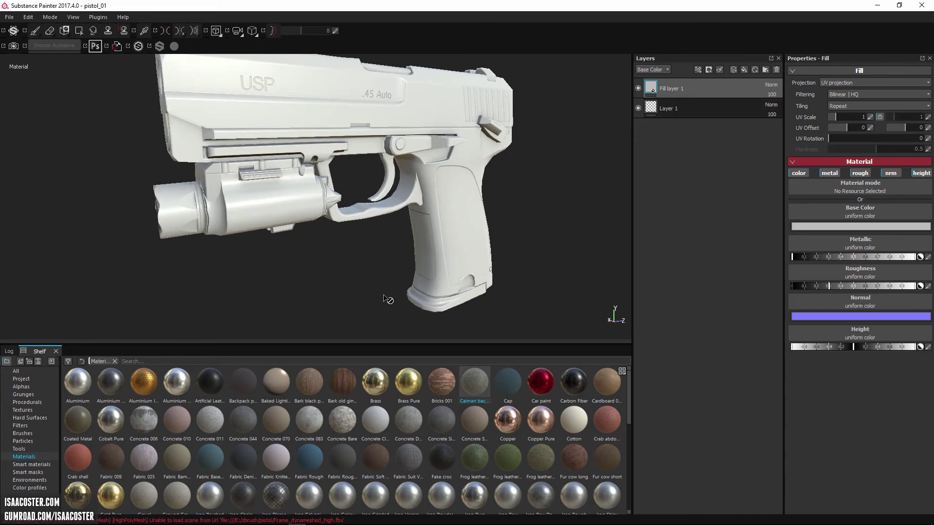
pyautogui.keyDown('alt'); pyautogui.moveTo(338, 227); pyautogui.dragTo(349, 260); pyautogui.keyUp('alt')
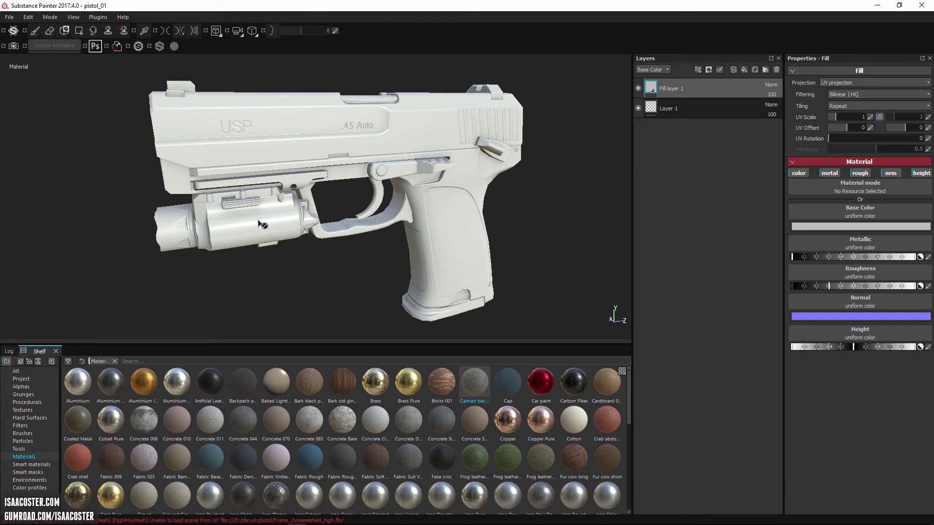
pyautogui.keyDown('alt'); pyautogui.moveTo(310, 258); pyautogui.dragTo(331, 285); pyautogui.keyUp('alt')
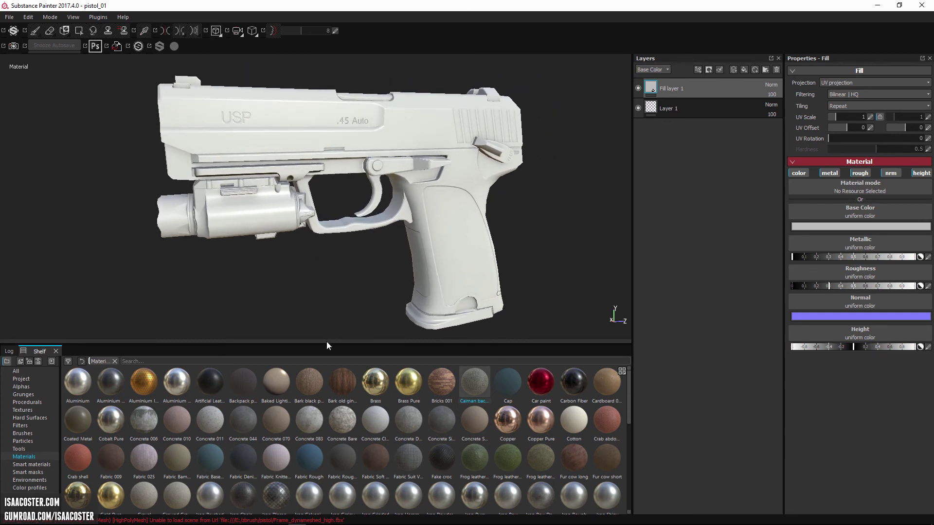
pyautogui.moveTo(327, 343); pyautogui.dragTo(323, 389)
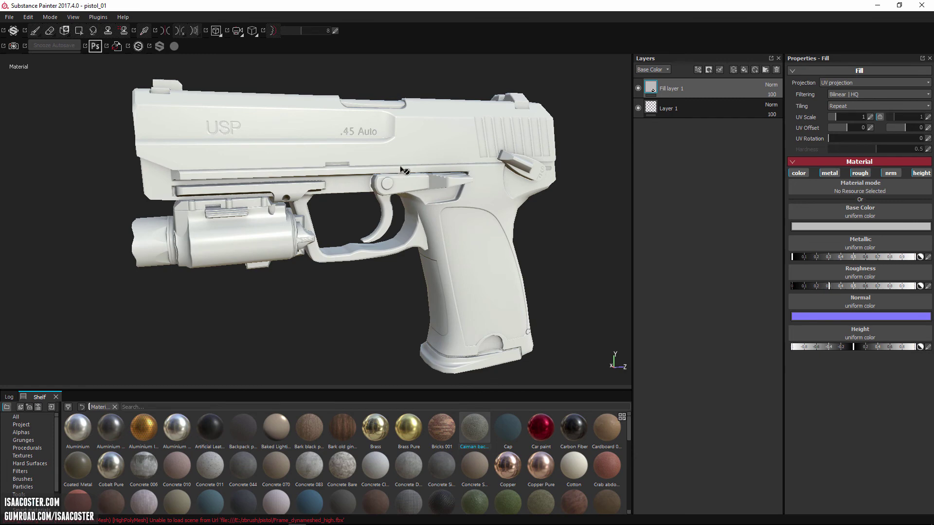
# Step: Orbit the untextured pistol to inspect its side, flashlight, grip and rear
pyautogui.keyDown('alt'); pyautogui.moveTo(411, 178); pyautogui.dragTo(535, 210); pyautogui.keyUp('alt')
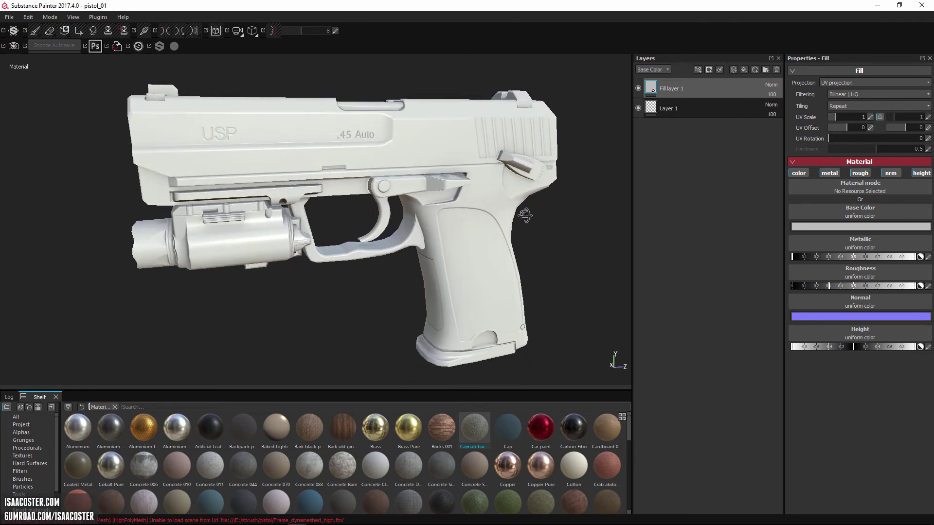
pyautogui.keyDown('alt'); pyautogui.moveTo(524, 215); pyautogui.dragTo(506, 173); pyautogui.keyUp('alt')
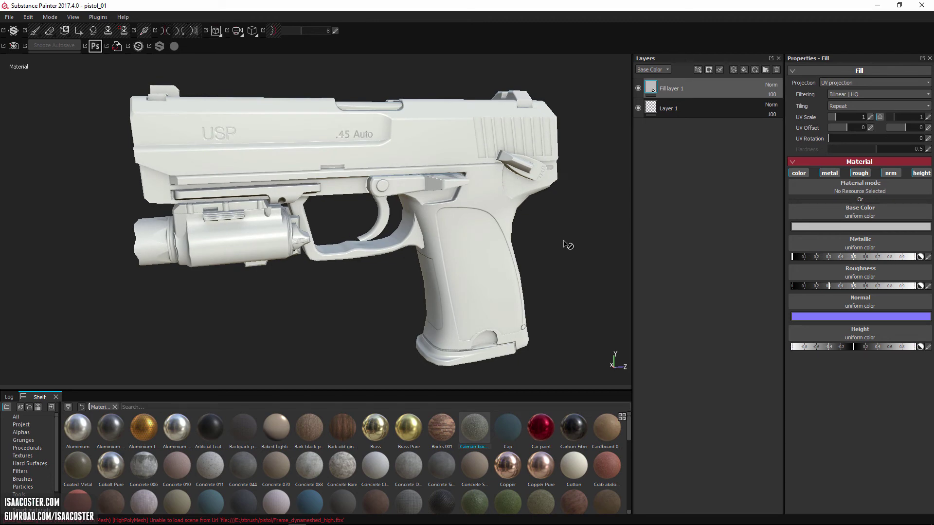
pyautogui.keyDown('alt'); pyautogui.moveTo(567, 244); pyautogui.dragTo(543, 217); pyautogui.keyUp('alt')
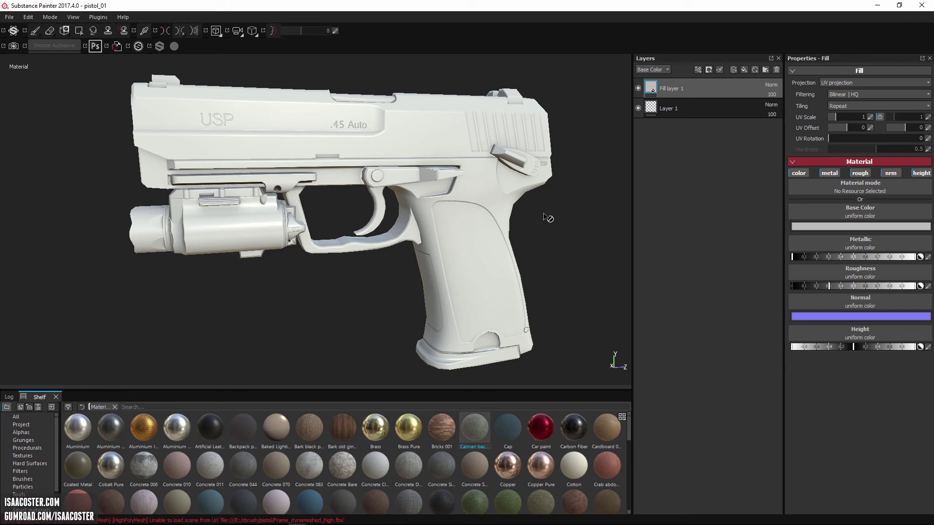
pyautogui.moveTo(536, 219)
pyautogui.keyDown('alt'); pyautogui.mouseDown()
pyautogui.moveTo(548, 229)
pyautogui.moveTo(539, 232)
pyautogui.mouseUp(); pyautogui.keyUp('alt')
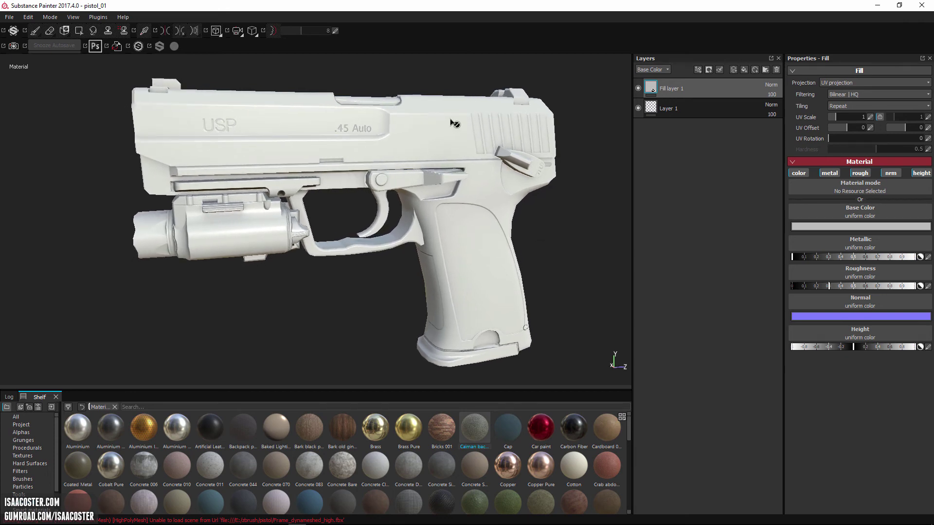
pyautogui.moveTo(513, 234)
pyautogui.keyDown('alt'); pyautogui.mouseDown()
pyautogui.moveTo(564, 236)
pyautogui.moveTo(496, 235)
pyautogui.moveTo(494, 224)
pyautogui.moveTo(498, 230)
pyautogui.moveTo(621, 127)
pyautogui.mouseUp(); pyautogui.keyUp('alt')
pyautogui.keyDown('alt'); pyautogui.moveTo(600, 189); pyautogui.dragTo(577, 194); pyautogui.keyUp('alt')
pyautogui.keyDown('alt'); pyautogui.moveTo(545, 258); pyautogui.dragTo(505, 231); pyautogui.keyUp('alt')
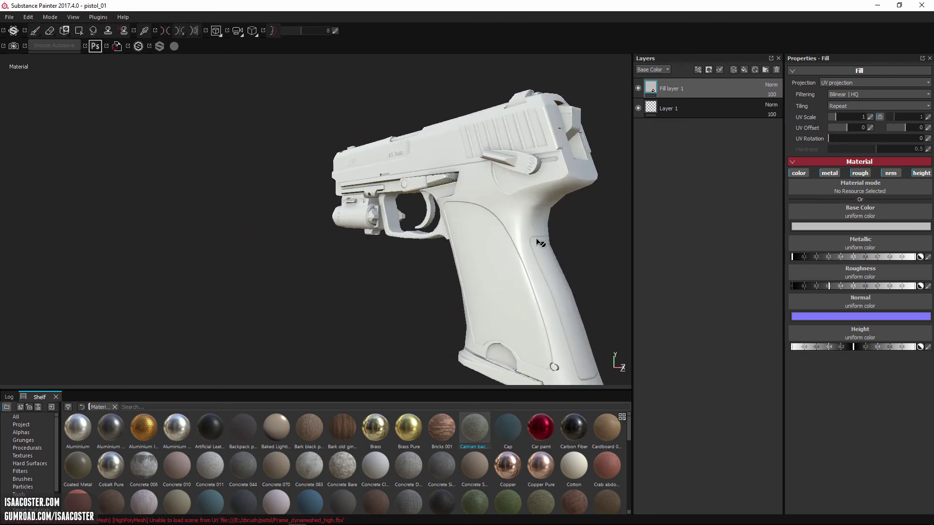
pyautogui.keyDown('alt'); pyautogui.moveTo(542, 235); pyautogui.dragTo(786, 213); pyautogui.keyUp('alt')
# Step: Set the fill layer's Base Color to pure black and rename the layer 'base'
pyautogui.click(857, 226)
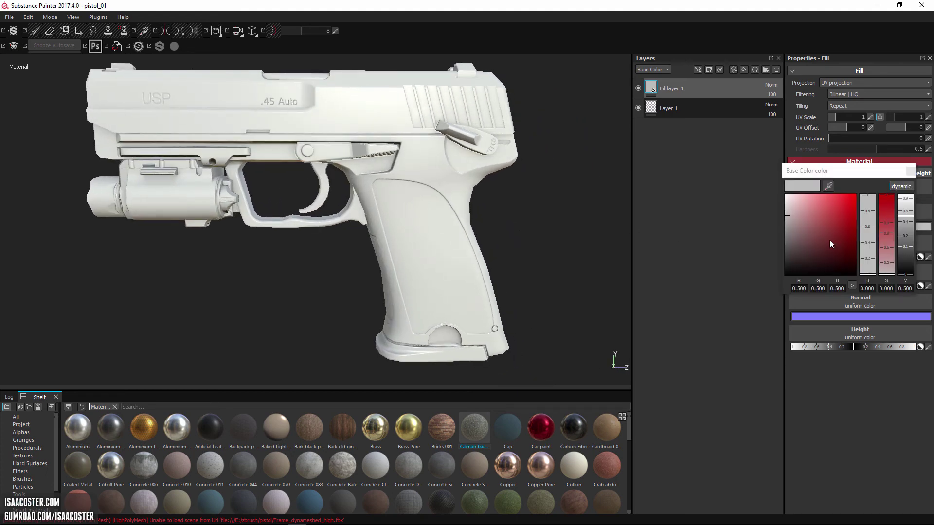
pyautogui.moveTo(806, 261); pyautogui.dragTo(772, 291)
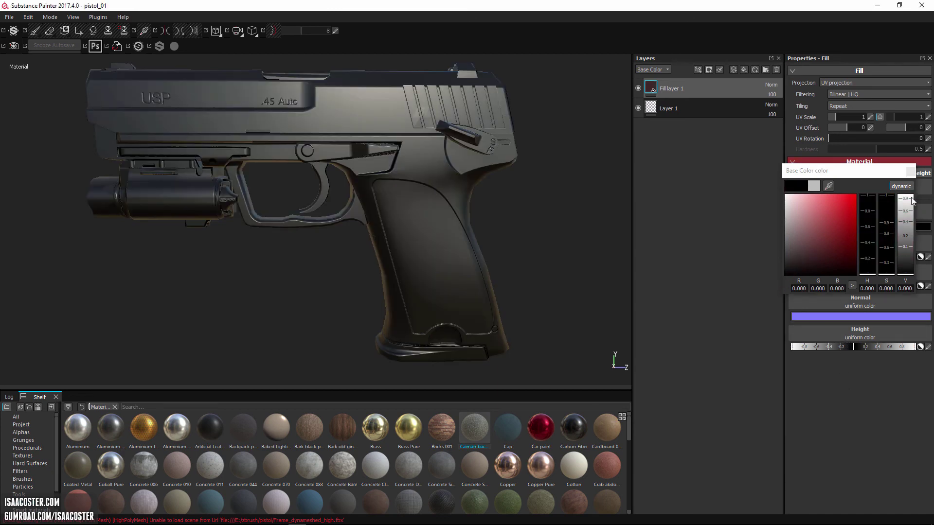
pyautogui.click(910, 171)
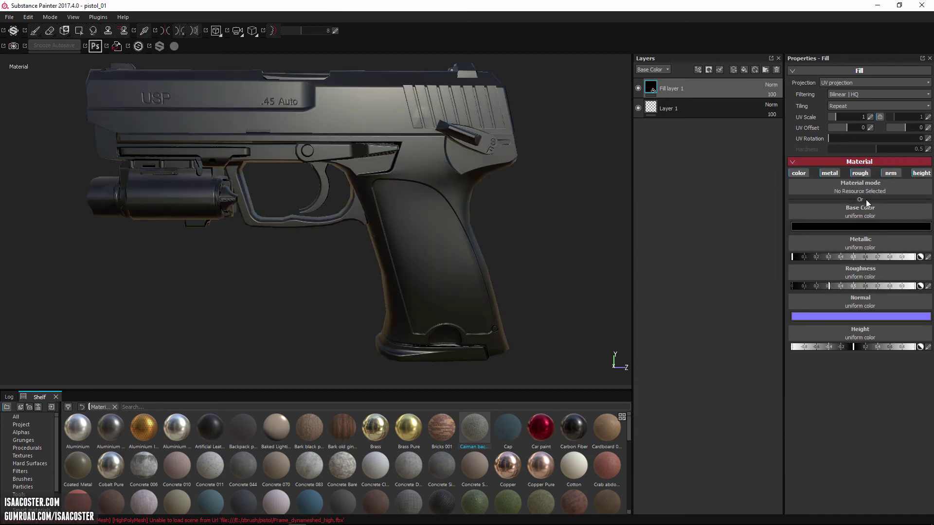
pyautogui.doubleClick(670, 88)
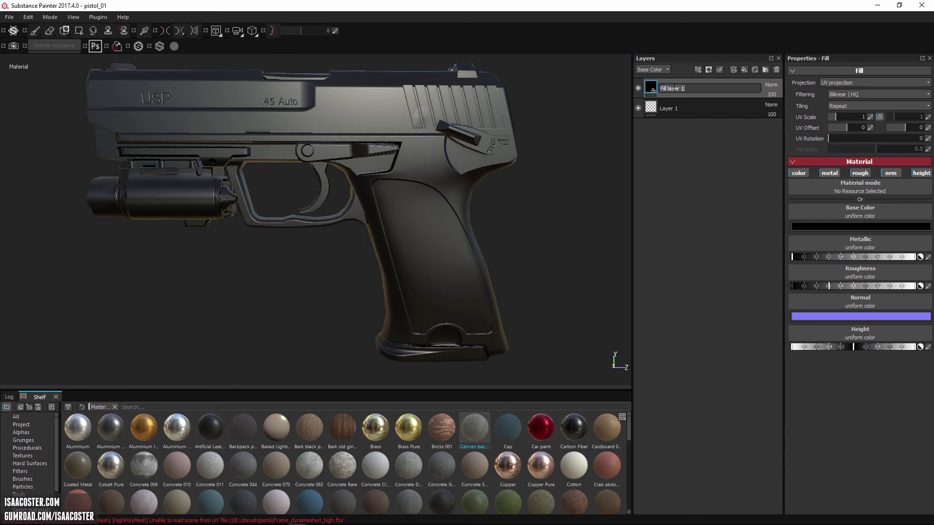
pyautogui.press('Return')
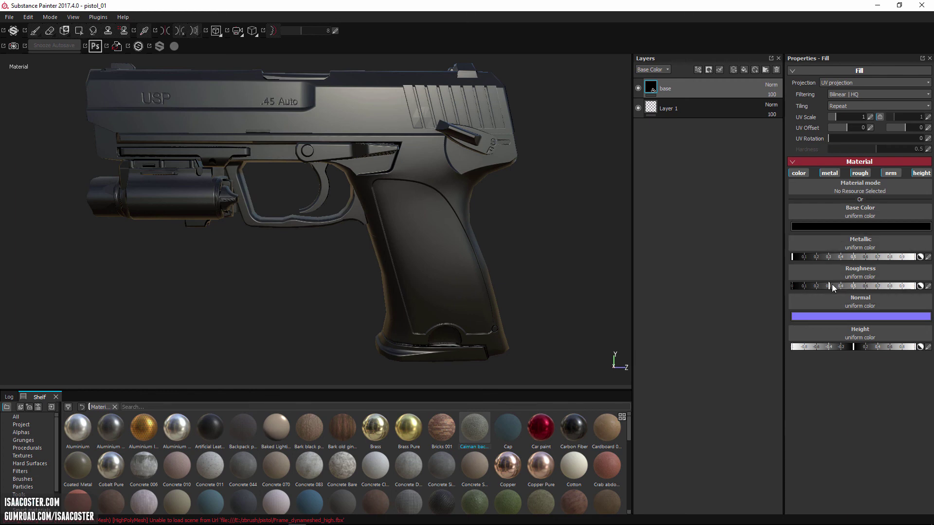
# Step: Set Roughness to 1.0 and disable the height, normal and metallic channels on the fill
pyautogui.moveTo(833, 287); pyautogui.dragTo(919, 291)
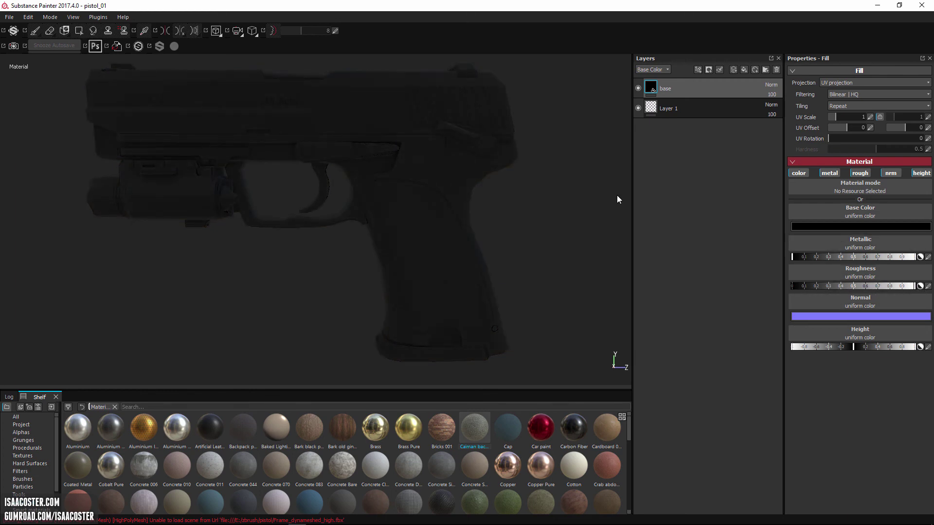
pyautogui.keyDown('alt'); pyautogui.moveTo(517, 184); pyautogui.dragTo(644, 251); pyautogui.keyUp('alt')
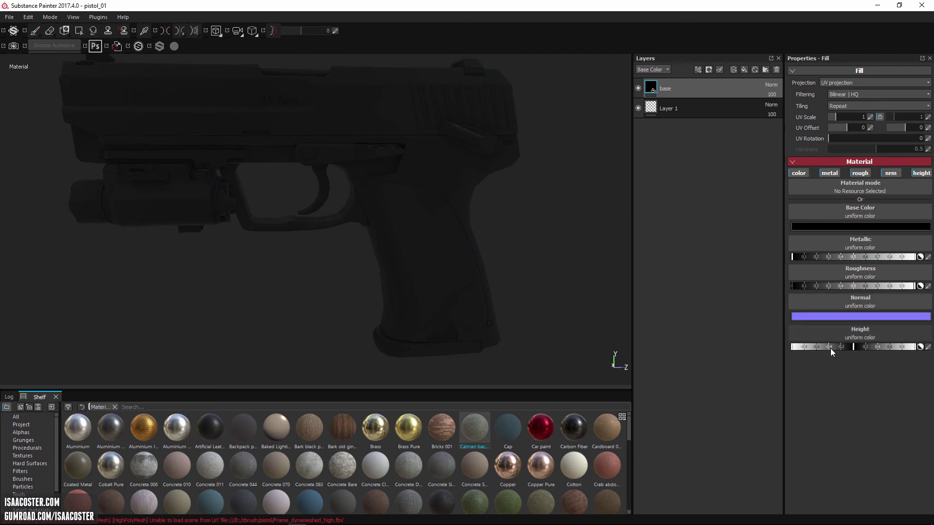
pyautogui.click(921, 173)
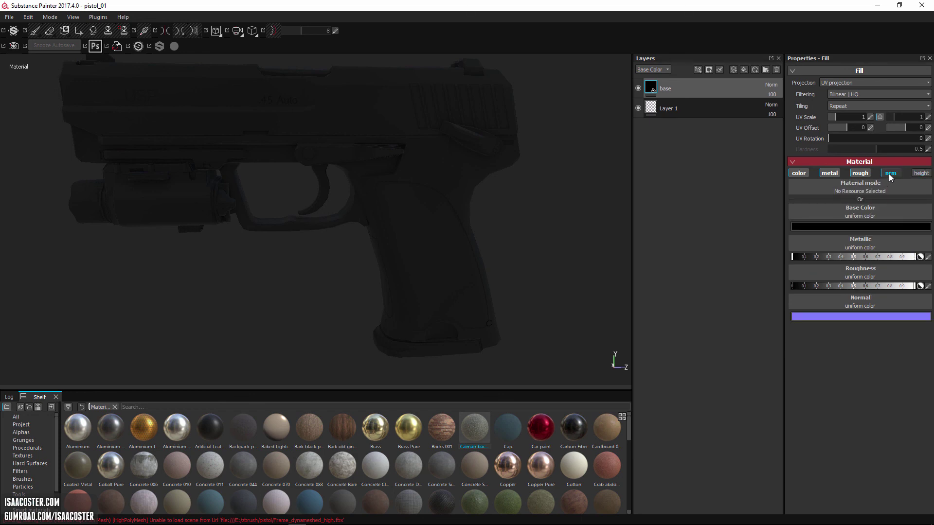
pyautogui.click(890, 174)
pyautogui.click(831, 174)
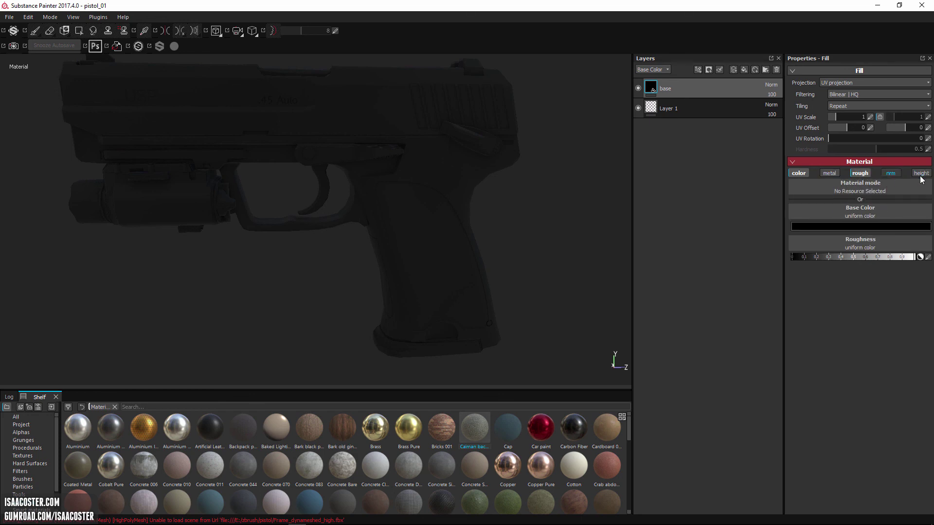
pyautogui.keyDown('alt'); pyautogui.moveTo(527, 287); pyautogui.dragTo(385, 245); pyautogui.keyUp('alt')
pyautogui.keyDown('alt'); pyautogui.moveTo(203, 271); pyautogui.dragTo(276, 247); pyautogui.keyUp('alt')
pyautogui.keyDown('alt'); pyautogui.moveTo(457, 157); pyautogui.dragTo(453, 242); pyautogui.keyUp('alt')
pyautogui.keyDown('alt'); pyautogui.moveTo(452, 242); pyautogui.dragTo(463, 235, button='middle'); pyautogui.keyUp('alt')
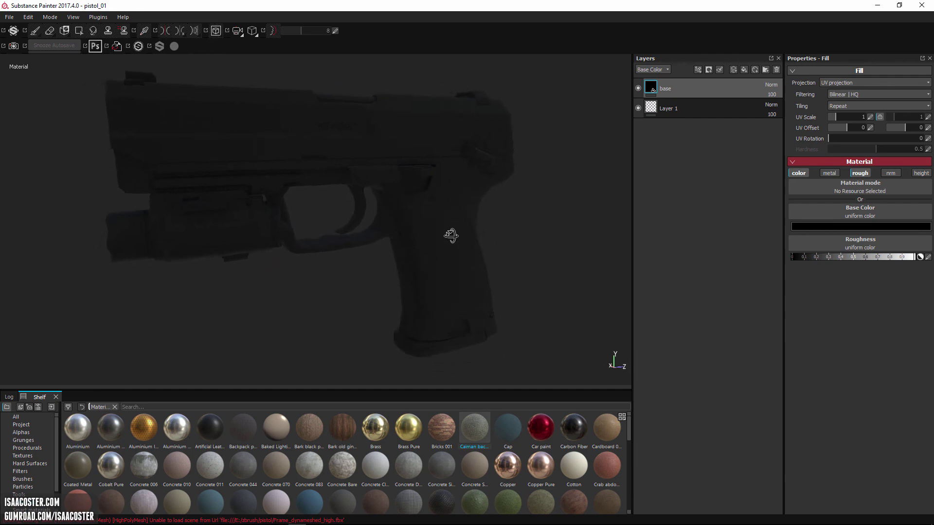